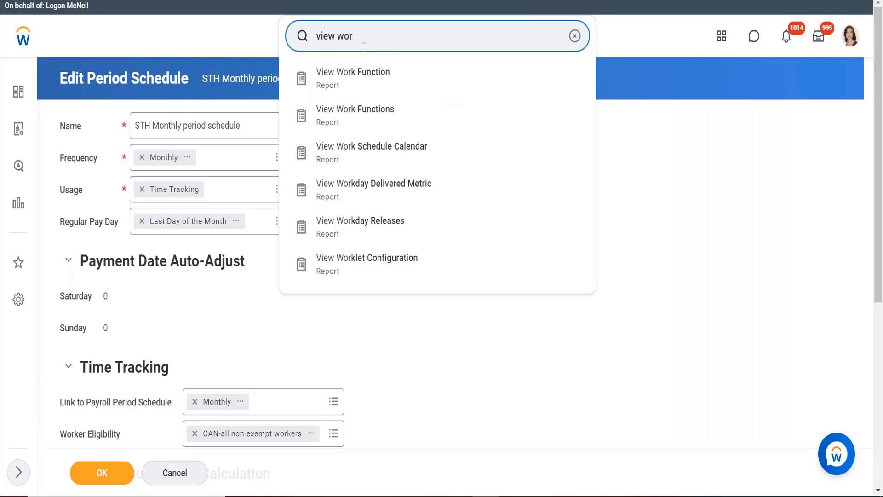
- Replace the current search text and search for "create a work shedule"
key(ctrl+a)
key(BackSpace)
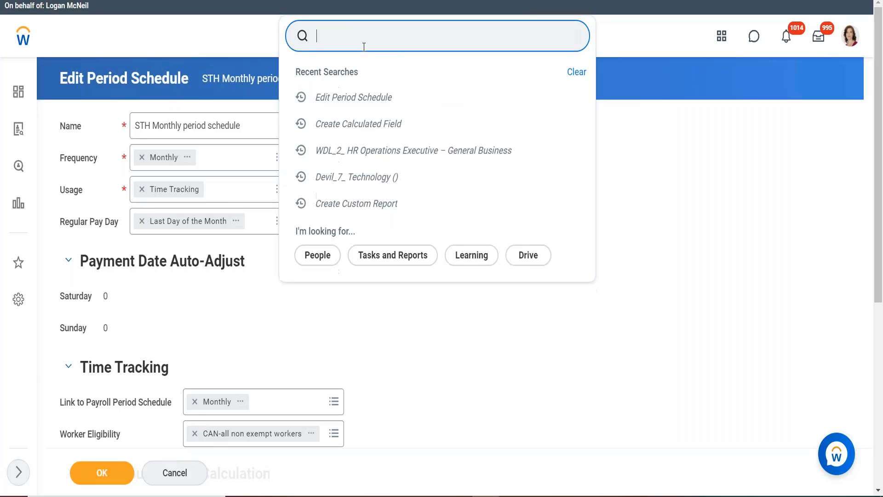
text(create a work shedule)
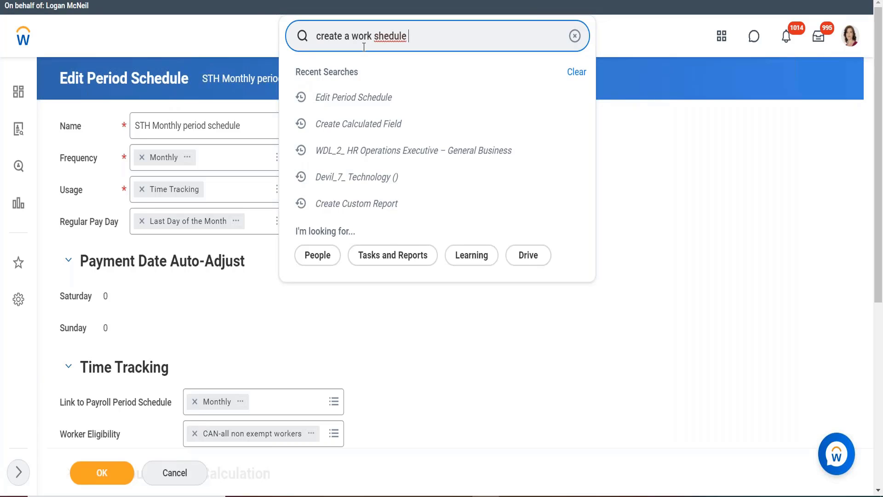
key(Return)
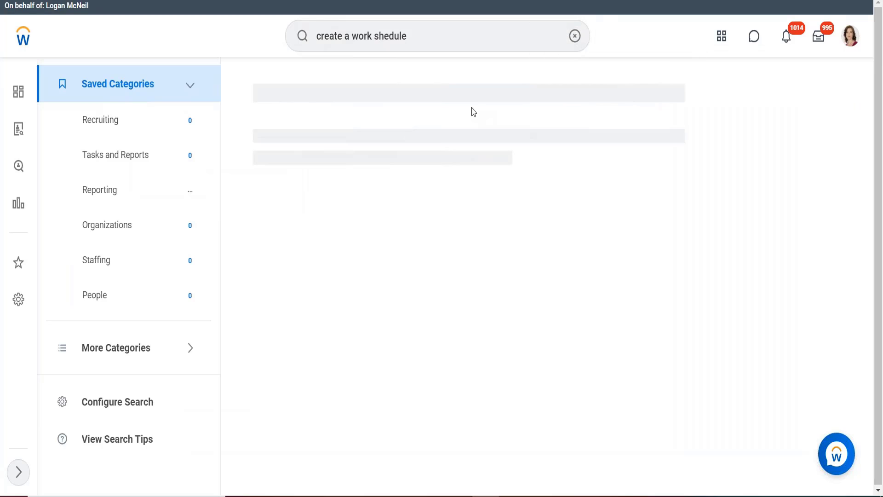
- Correct the search to "create work sch" and open the Create Work Schedule Calendar task
click(338, 38)
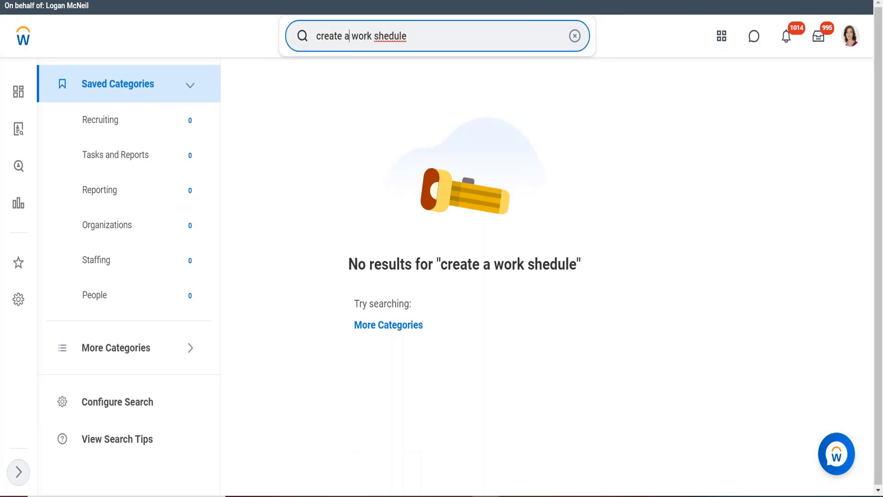
key(BackSpace)
key(BackSpace)
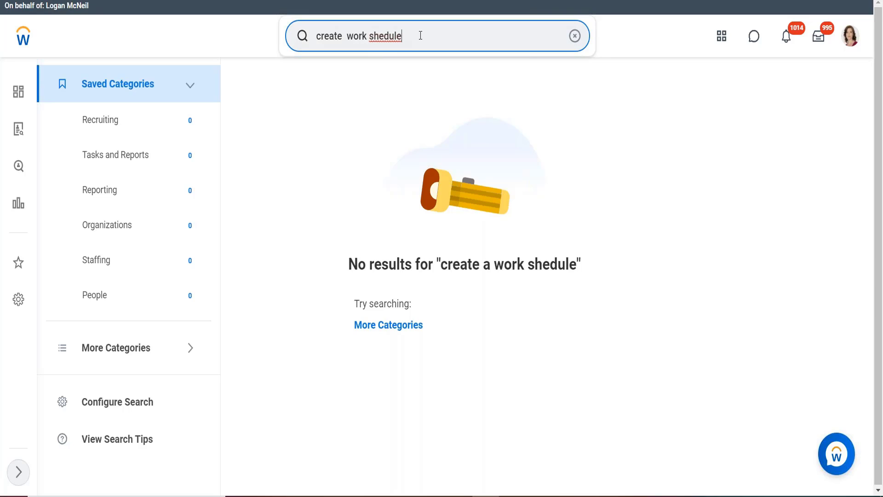
key(BackSpace)
key(BackSpace)
key(BackSpace)
key(BackSpace)
key(BackSpace)
text(ch)
key(Return)
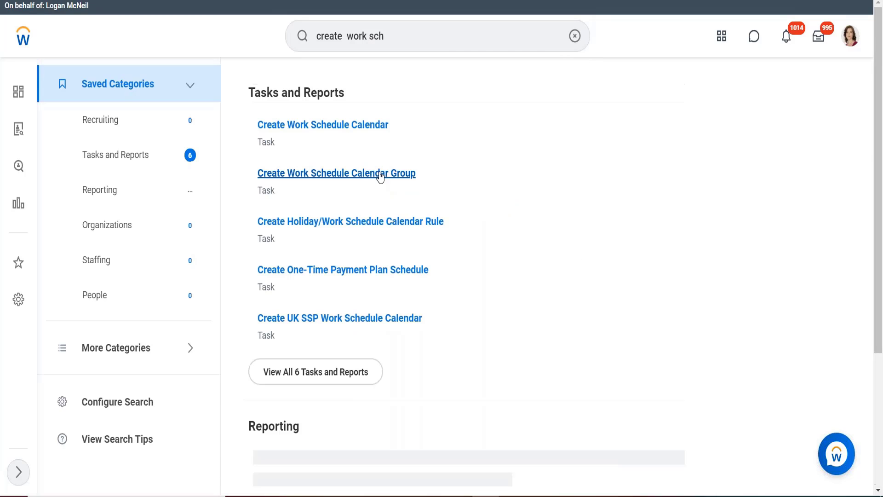
click(323, 126)
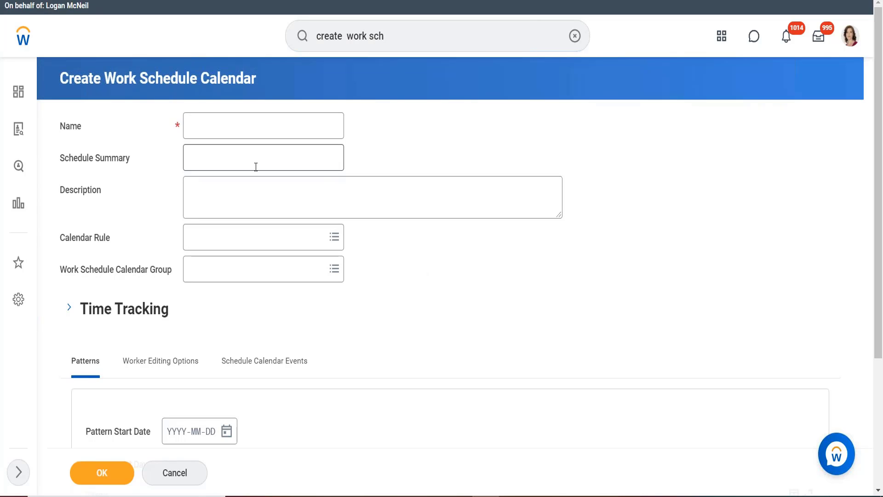
- Name the new work schedule calendar "CAN Exempt - MF40 hours"
click(236, 127)
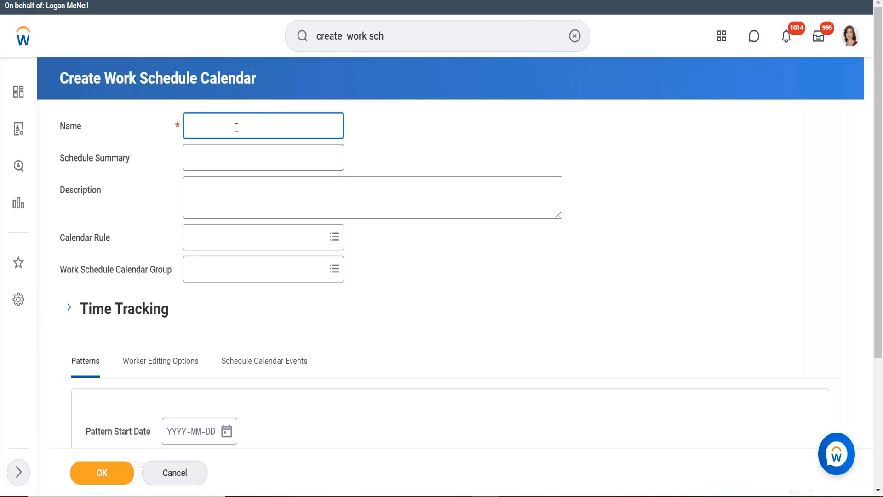
text(CAN Exempt - MF40 hours)
- Review the Time Tracking settings for day breaker, work week start day and calculation period, and collapse the section again
scroll(398, 211, down, 1)
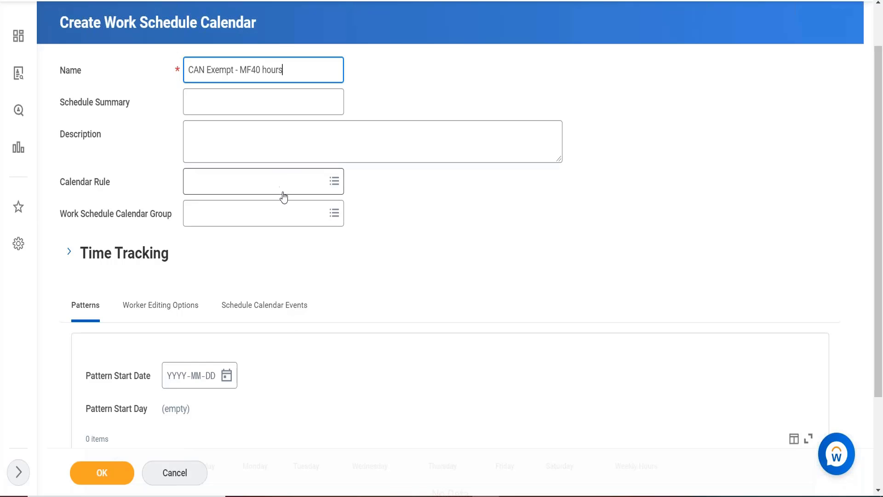
scroll(299, 235, down, 1)
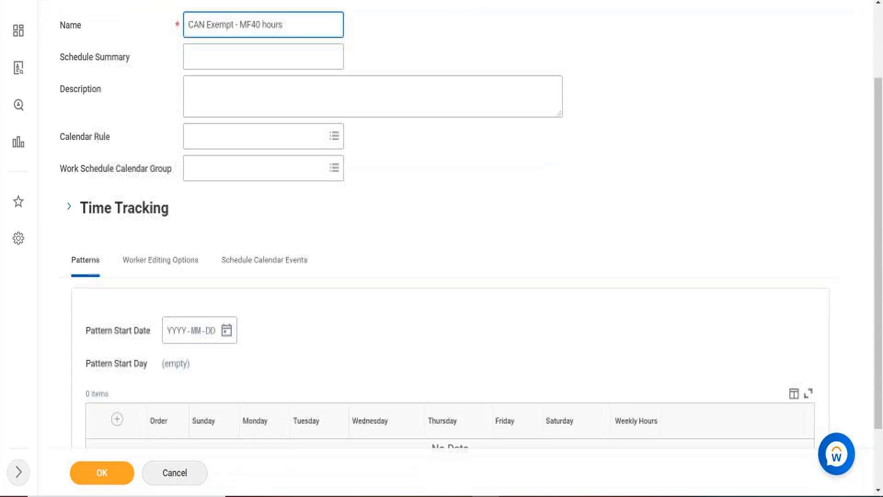
click(69, 201)
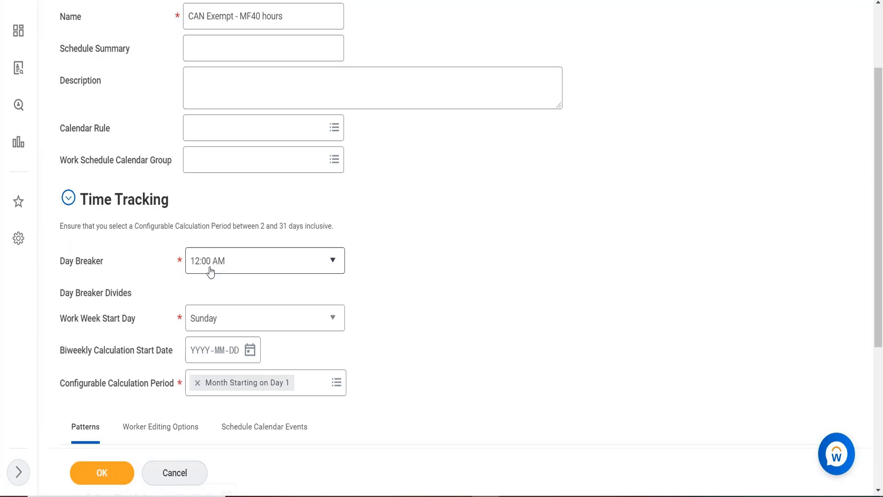
mouse_move(216, 272)
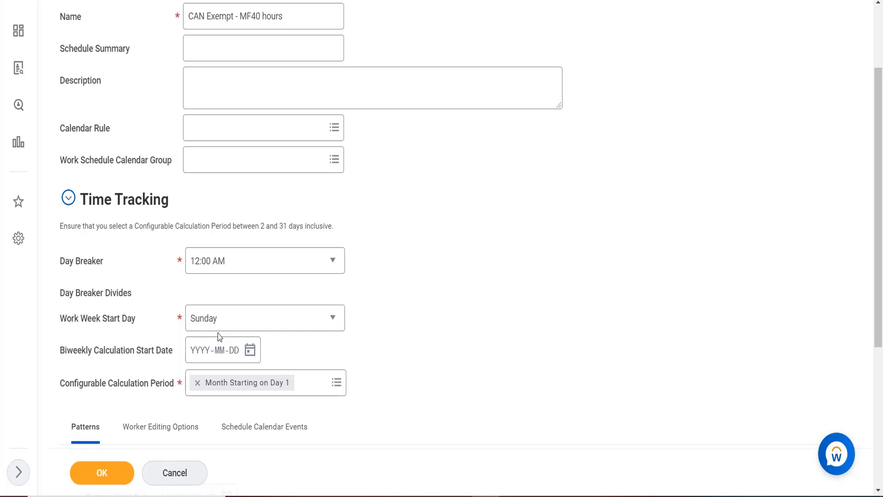
mouse_move(308, 261)
scroll(404, 358, down, 1)
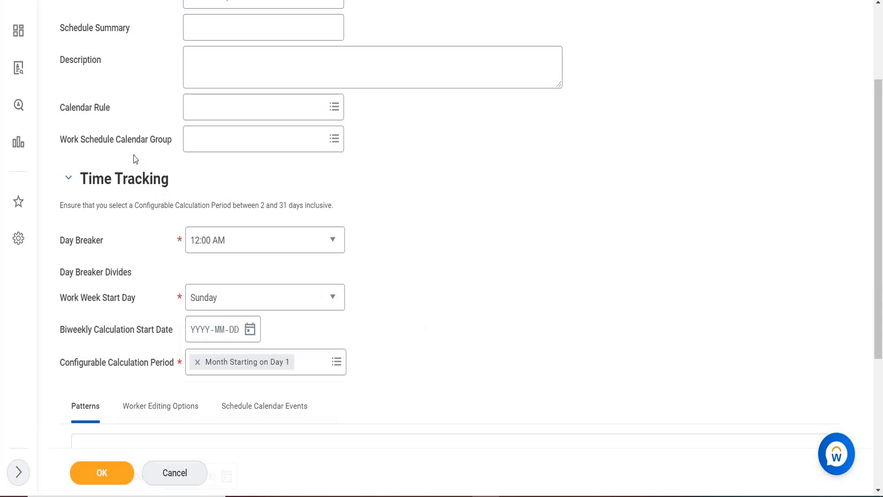
click(66, 185)
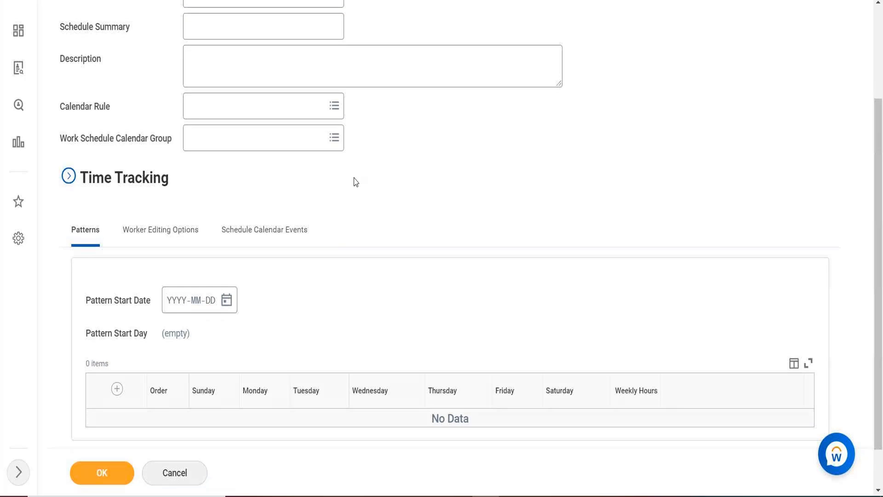
- Set the pattern start date to 2021-01-01 and add a row to the weekly pattern table
scroll(355, 179, down, 1)
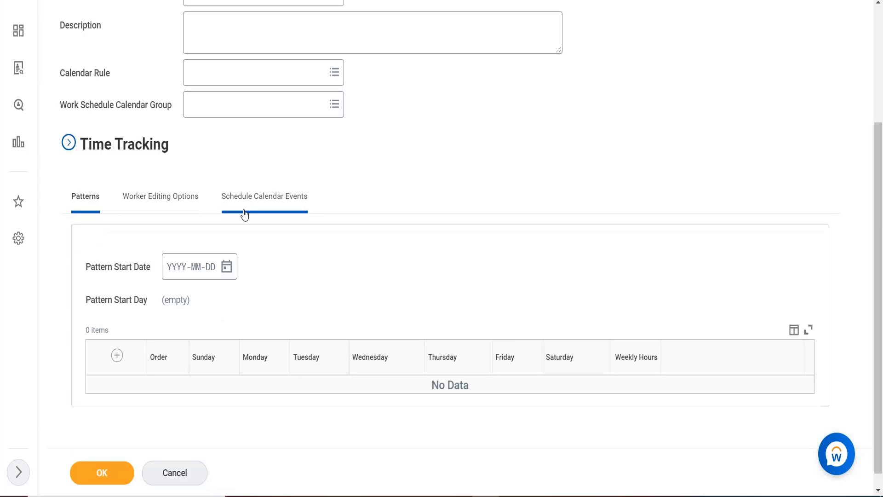
mouse_move(159, 274)
drag(272, 314, 174, 280)
click(174, 280)
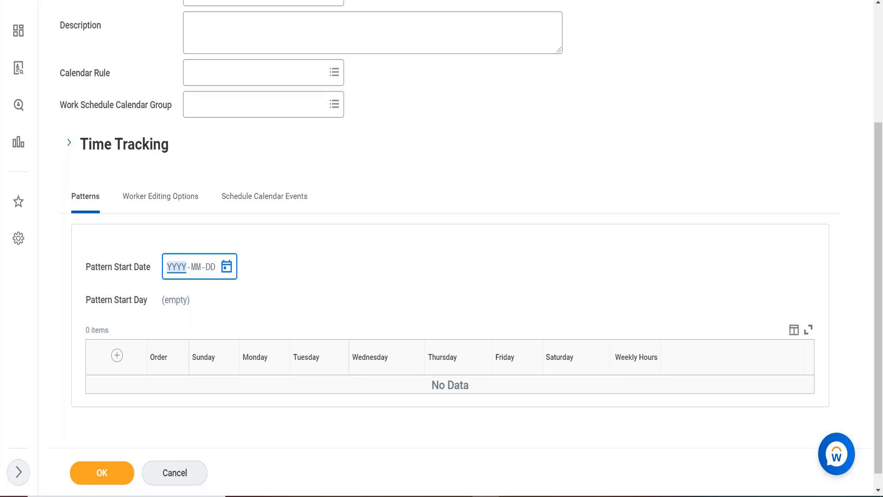
text(2021-01-01)
click(118, 360)
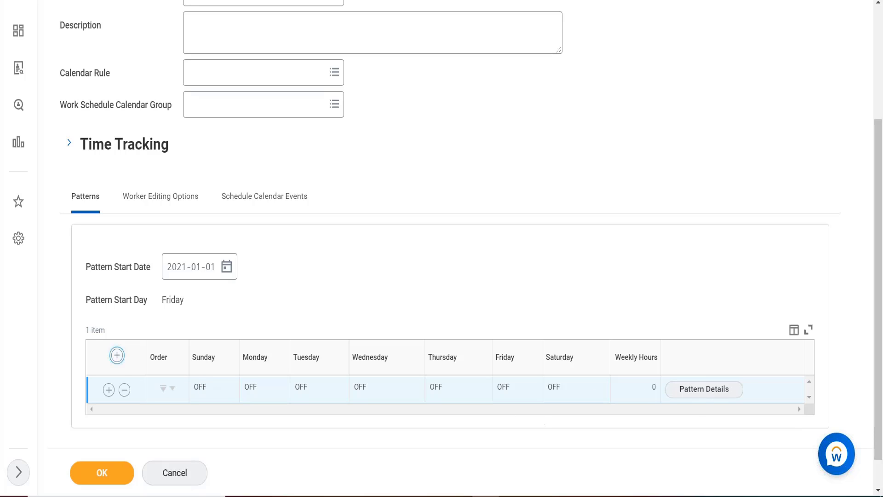
- In the new row's pattern details, set Monday's shift to 9:00 AM–7:00 PM with a meal from 12:00 PM to 1:00 PM
click(709, 391)
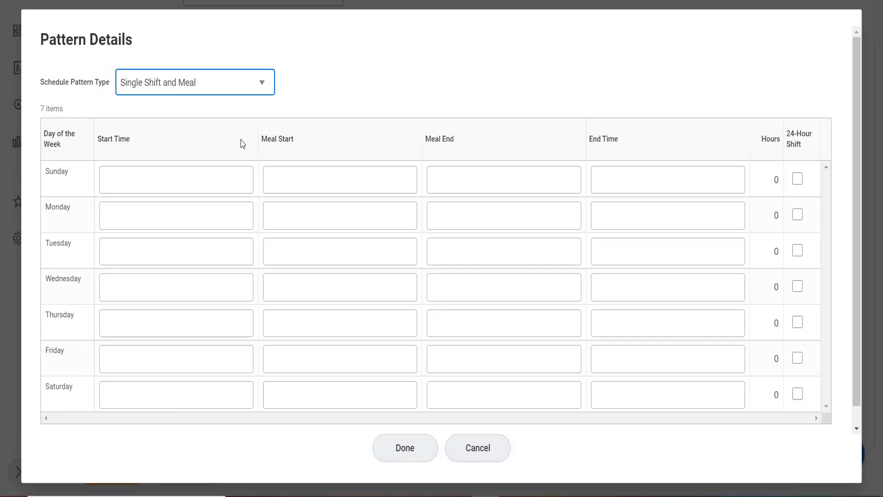
click(151, 180)
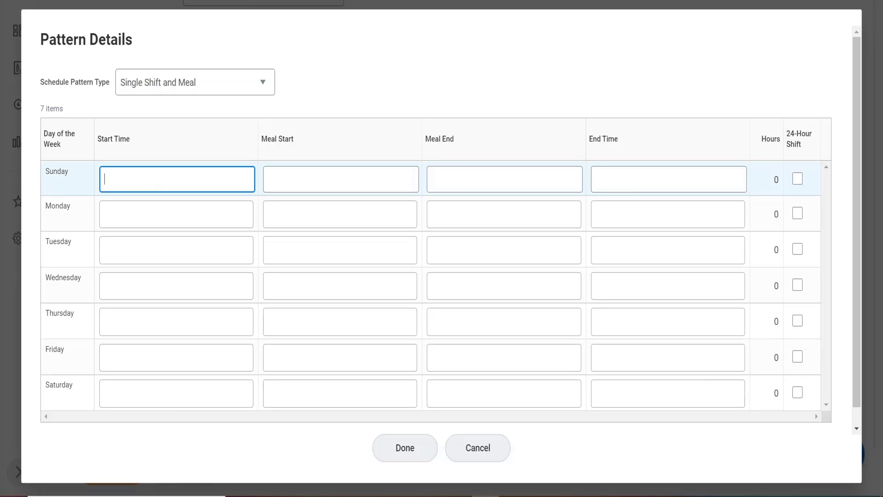
click(166, 215)
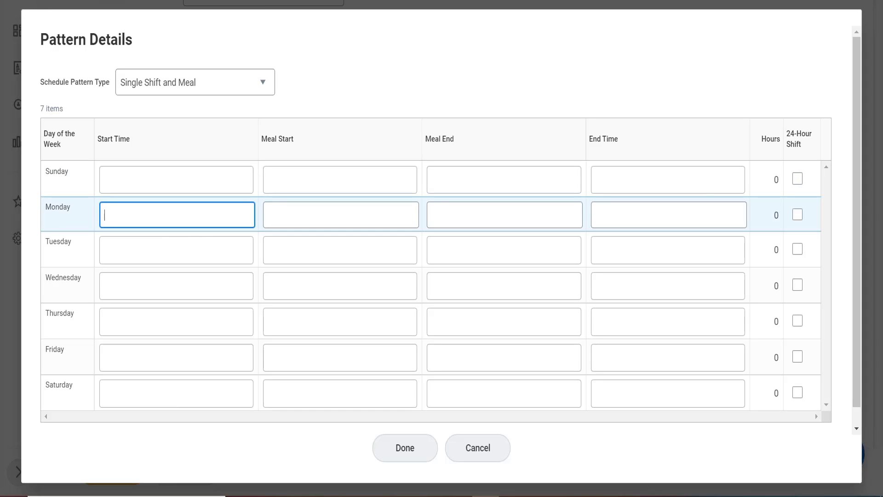
text(9:00 AM)
key(Tab)
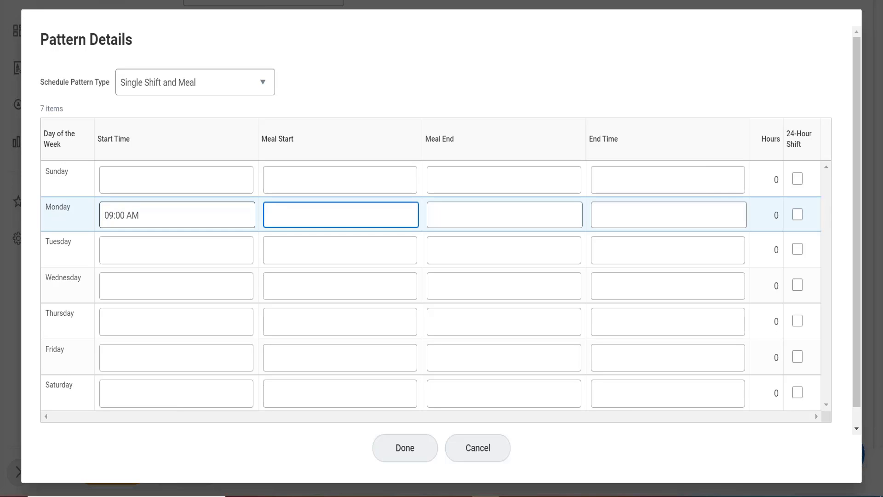
text(12:00)
key(Tab)
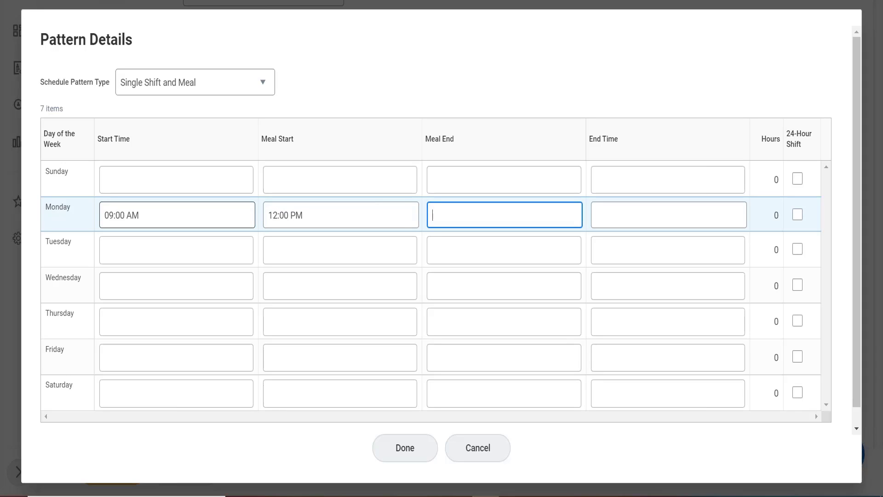
text(13)
key(Tab)
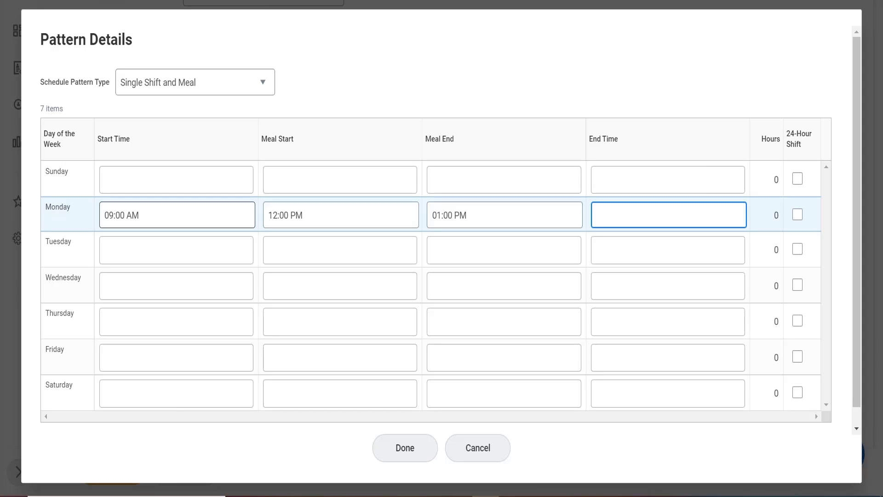
text(19)
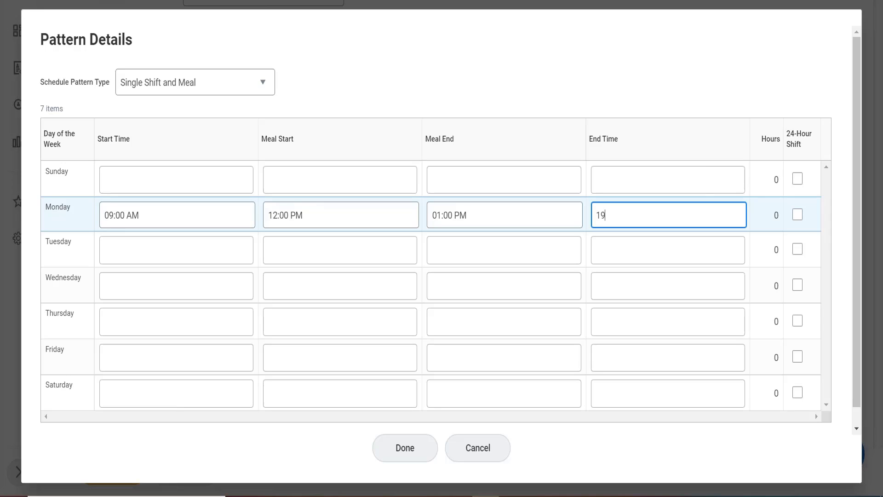
- Set Tuesday's shift to 10:00 AM–7:00 PM with a meal from 1:00 PM to 1:30 PM
click(104, 253)
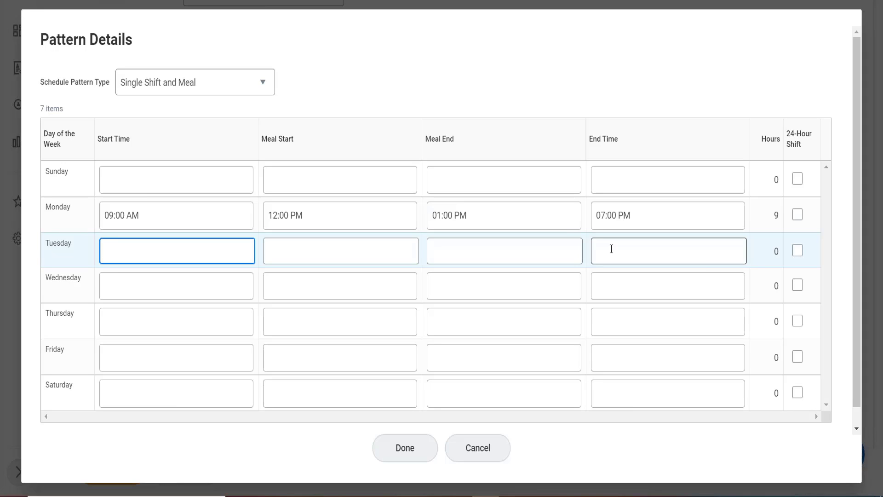
text(10)
key(Tab)
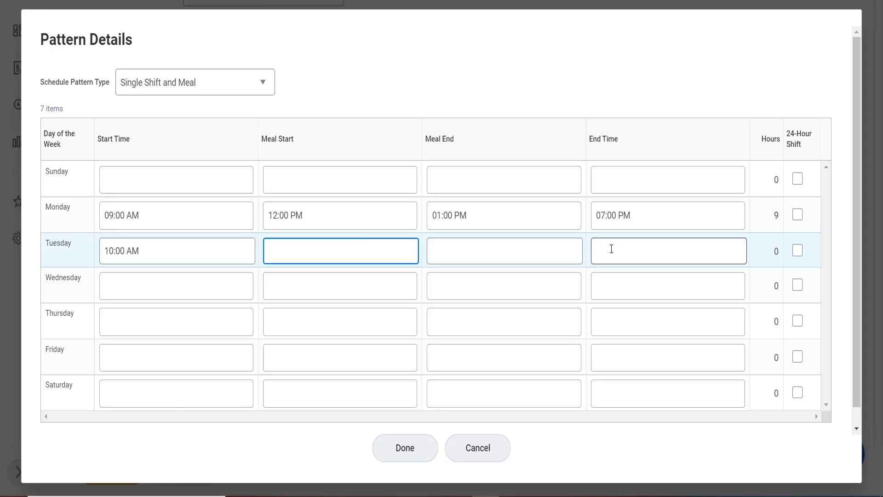
text(13)
key(Tab)
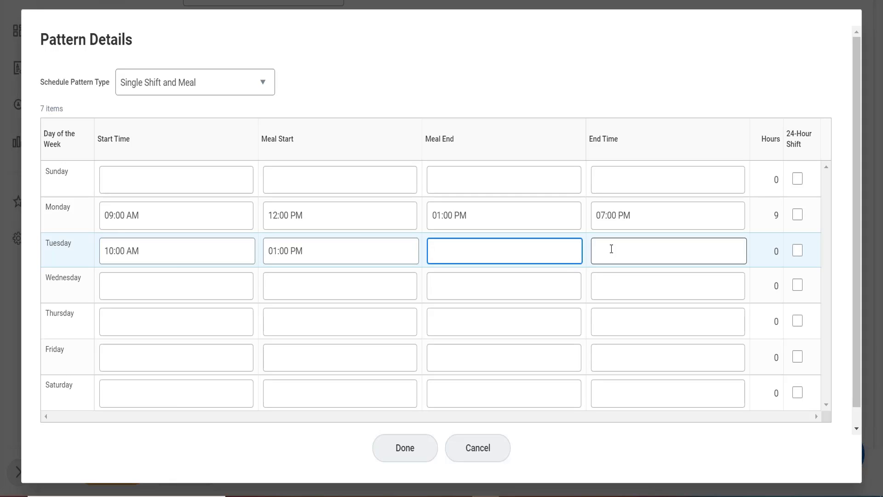
text(1330)
key(Tab)
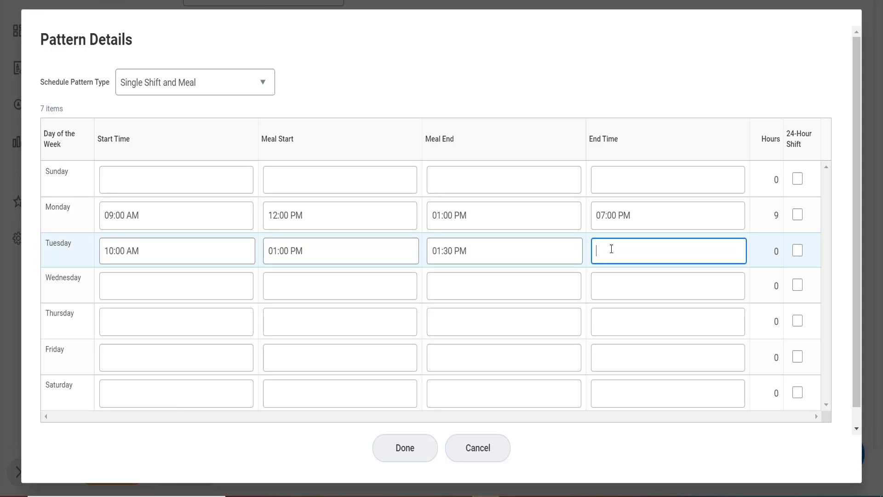
text(19)
- Set Wednesday's shift to 11:00 AM–8:00 PM with a meal from 2:00 PM to 3:00 PM
click(170, 289)
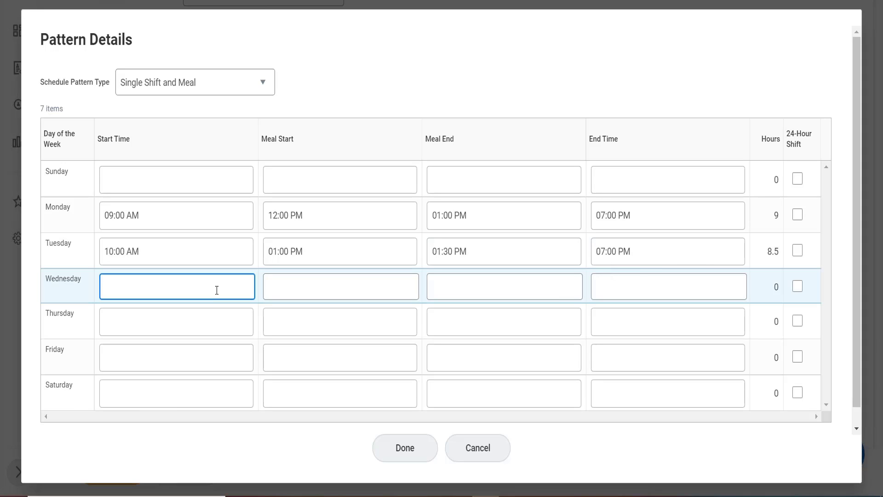
text(11)
click(313, 293)
text(1)
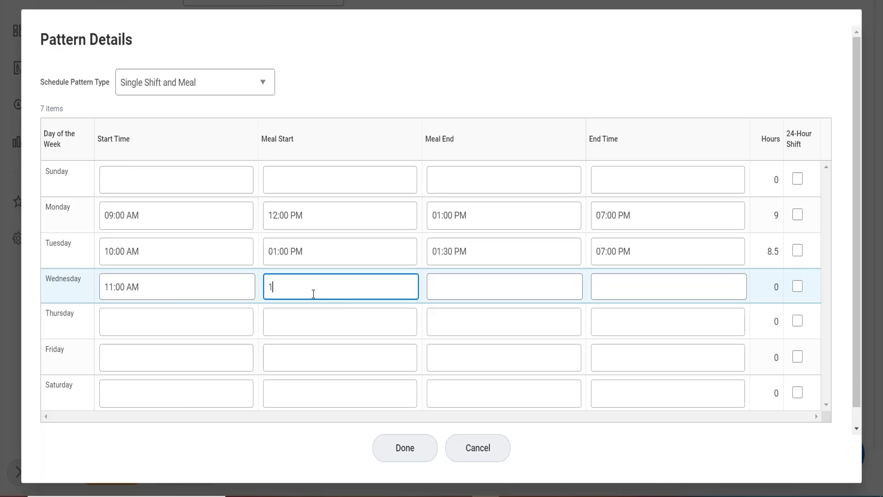
text(4)
key(Tab)
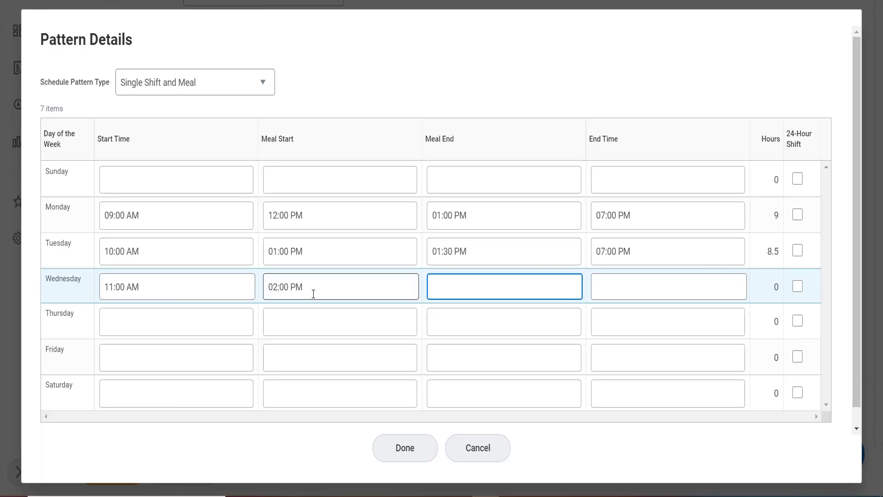
text(15)
key(Tab)
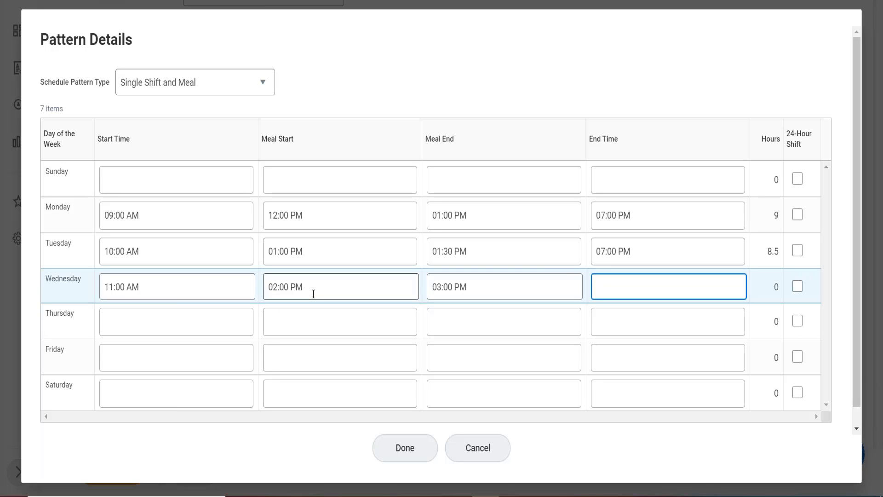
text(20)
- Set Thursday's shift to start at 10:00 AM and end at 18:00, leaving the meal times blank
click(134, 328)
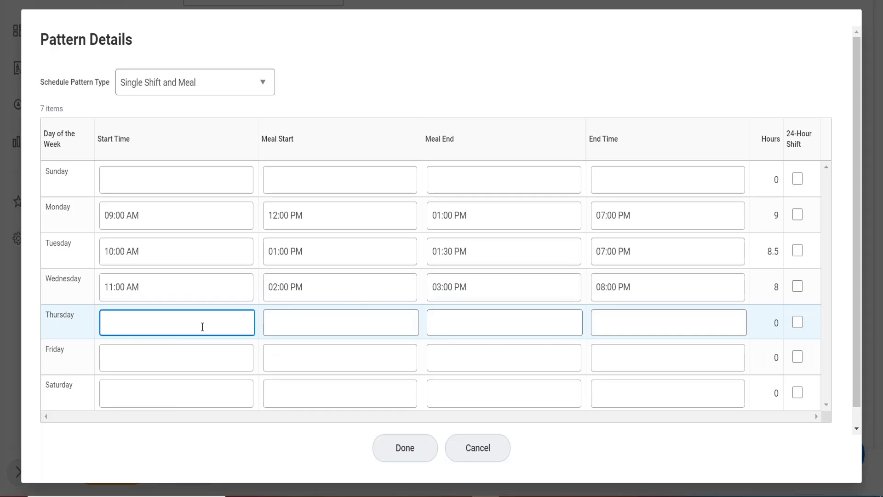
text(10)
key(Tab)
key(Tab)
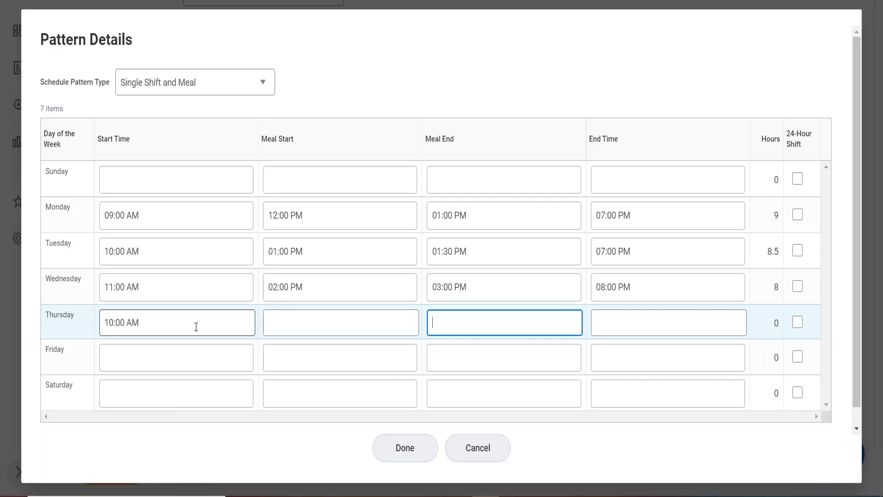
key(Tab)
text(18)
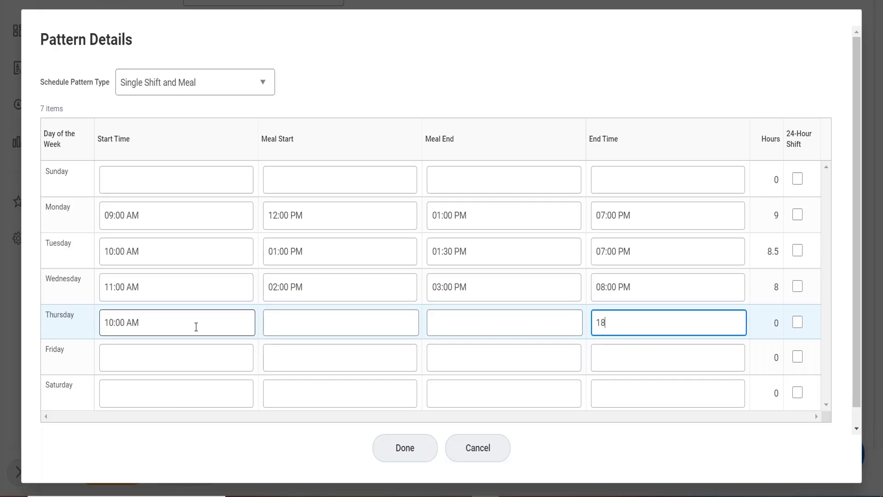
- Set Friday's shift to 7:00 AM–3:00 PM with a meal from 11:00 AM to 12:00 PM, and accept the pattern details
drag(125, 362, 146, 403)
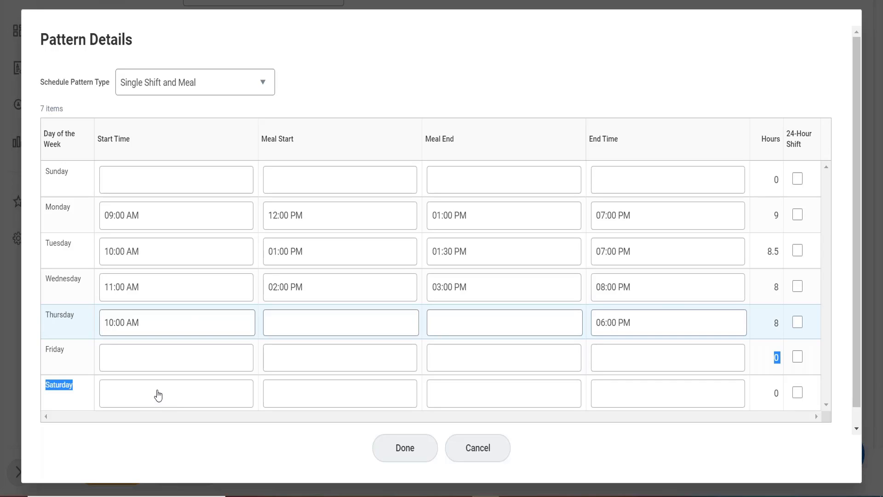
click(156, 363)
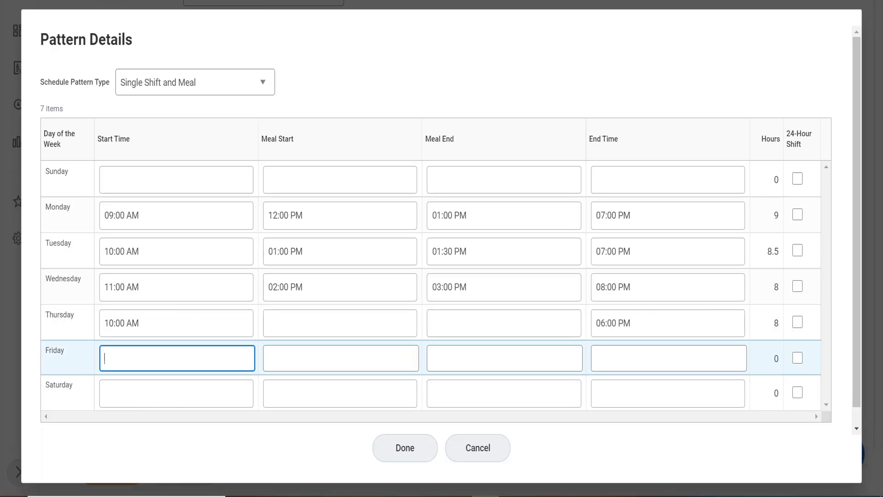
text(07)
key(Tab)
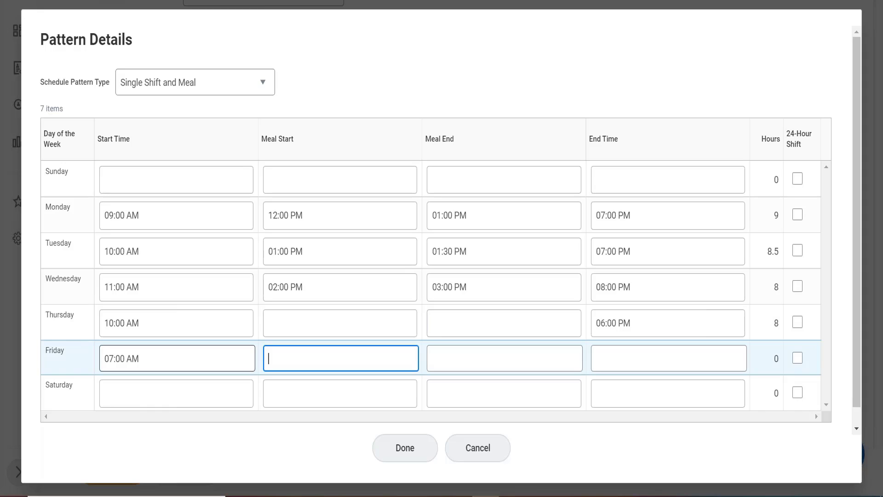
text(11)
key(Tab)
text(12)
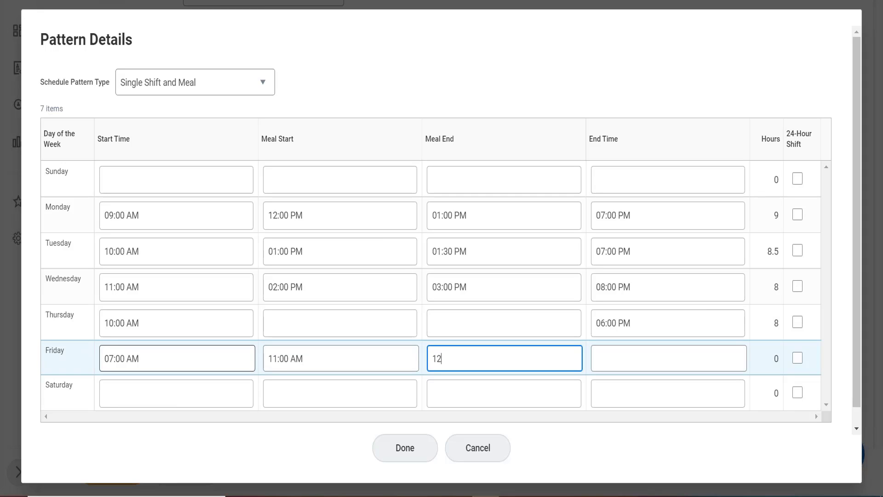
key(Tab)
text(15)
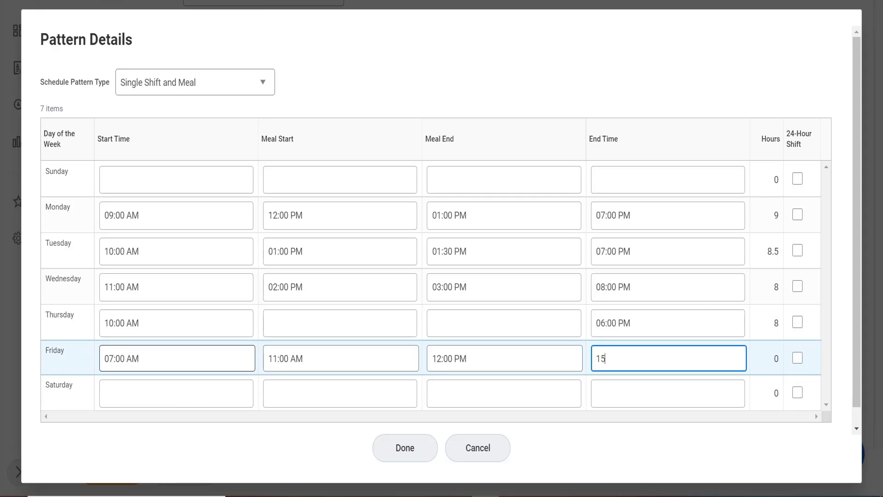
click(482, 72)
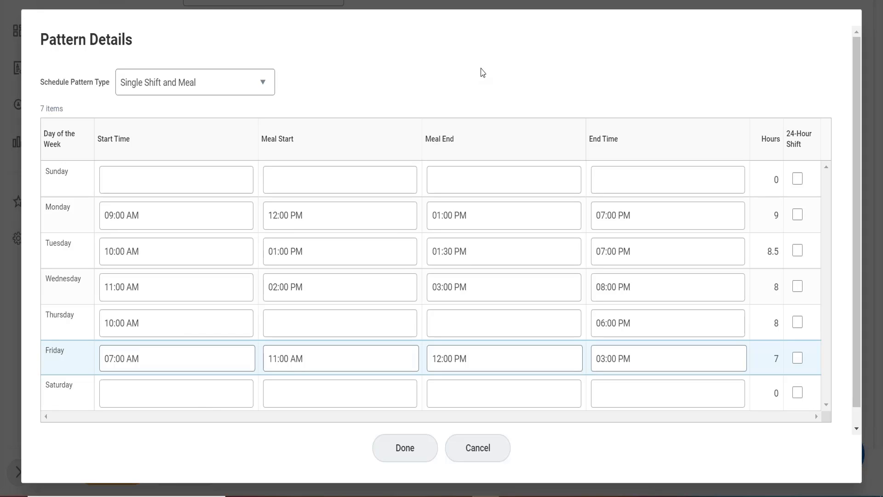
click(434, 359)
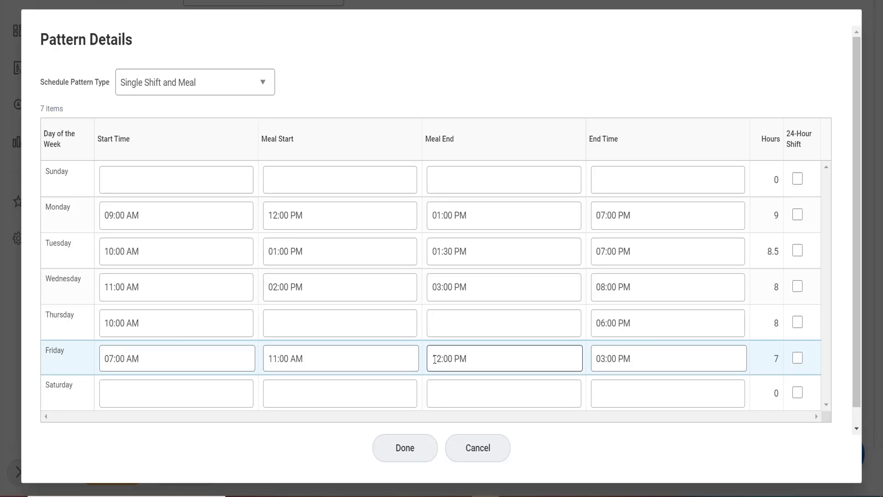
click(411, 460)
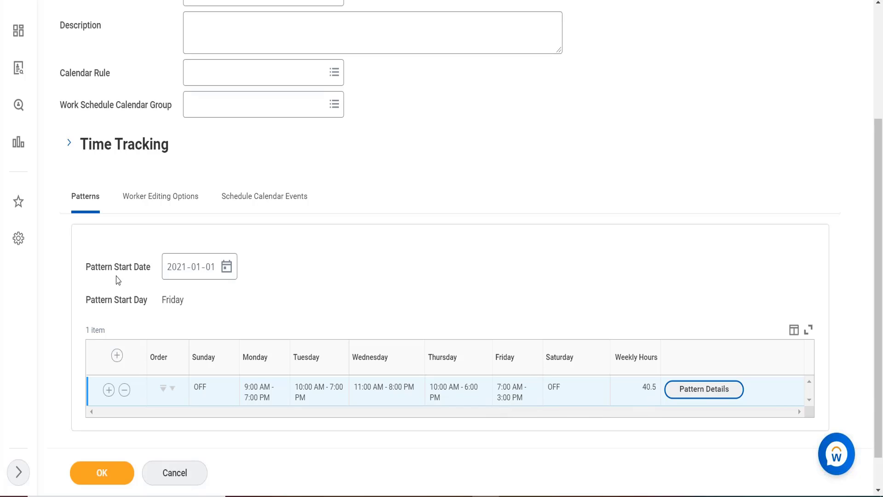
- Add a second pattern row above the existing one and accept its Single Shift and Meal details with all times blank
click(117, 356)
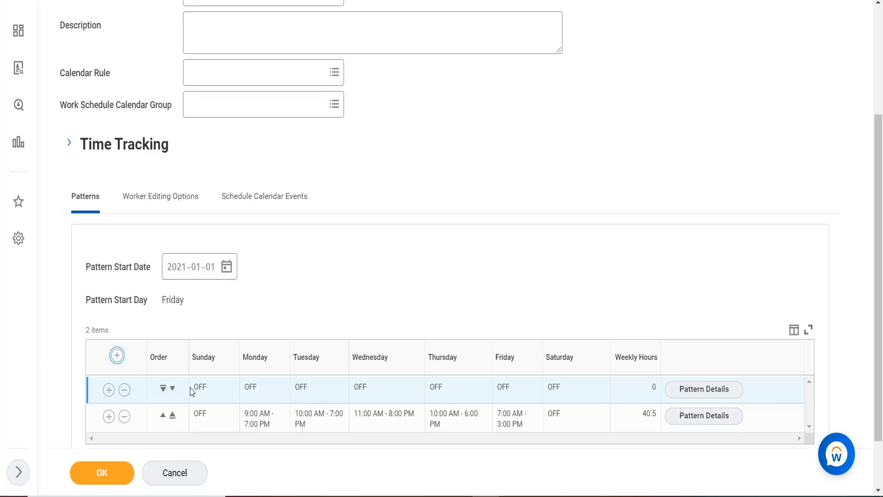
click(685, 391)
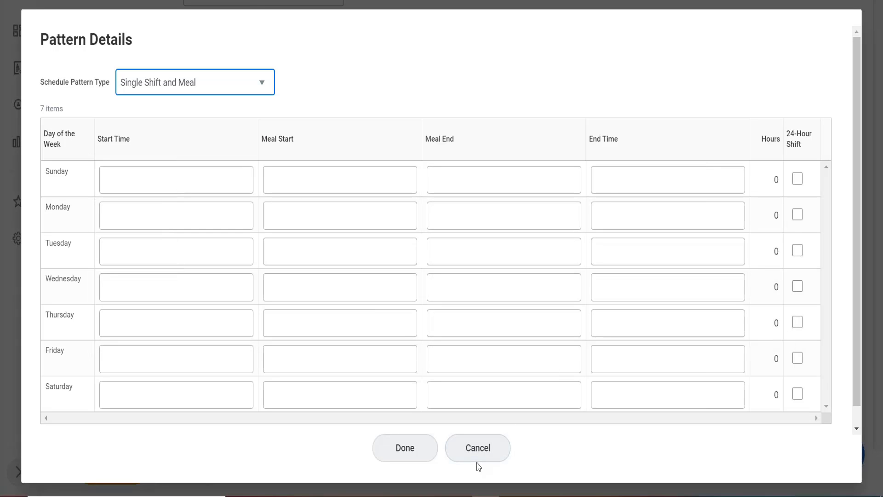
click(394, 446)
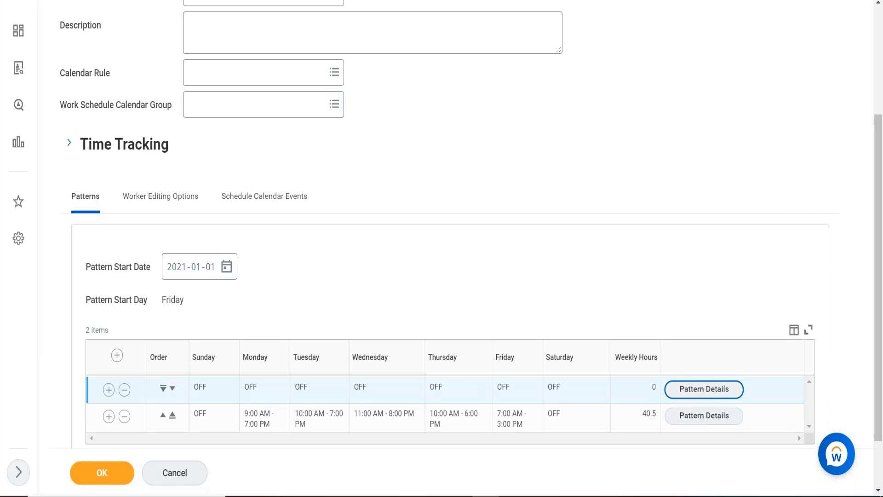
key(XF86AudioRaiseVolume)
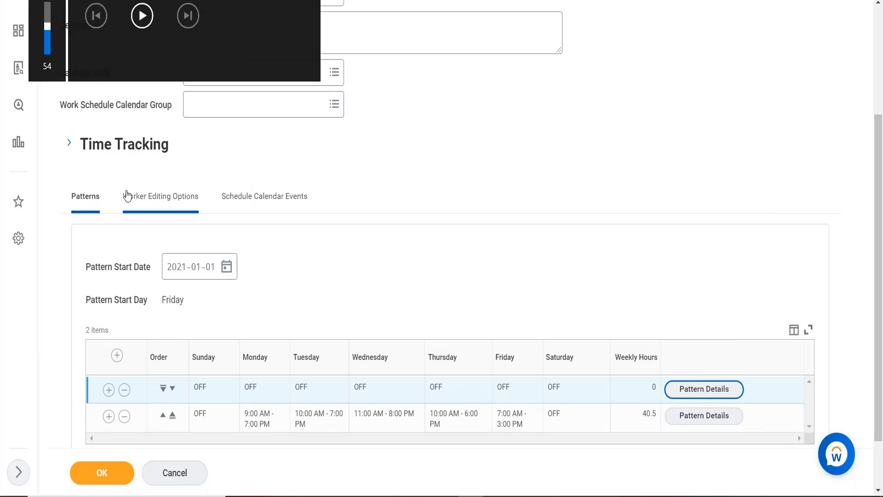
key(XF86AudioLowerVolume)
key(XF86AudioLowerVolume)
key(XF86AudioLowerVolume)
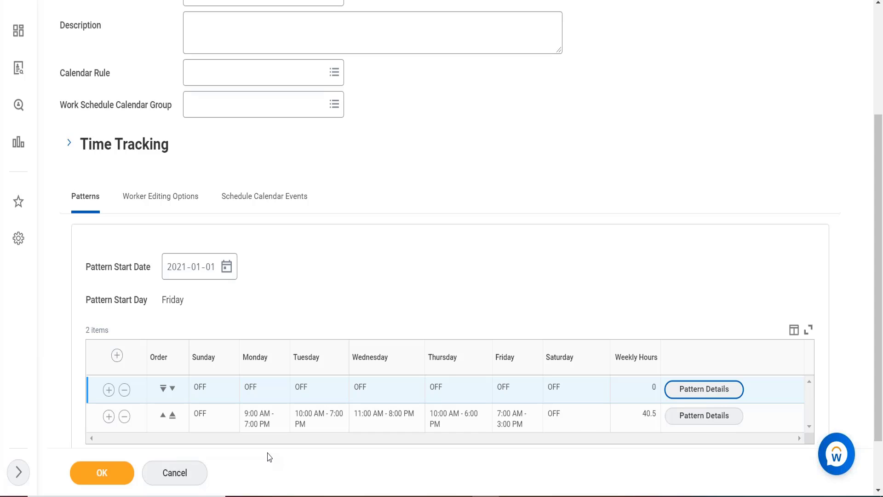
- Replace the global search text with "b", run the search, and discard the unsaved work schedule calendar
scroll(197, 153, up, 4)
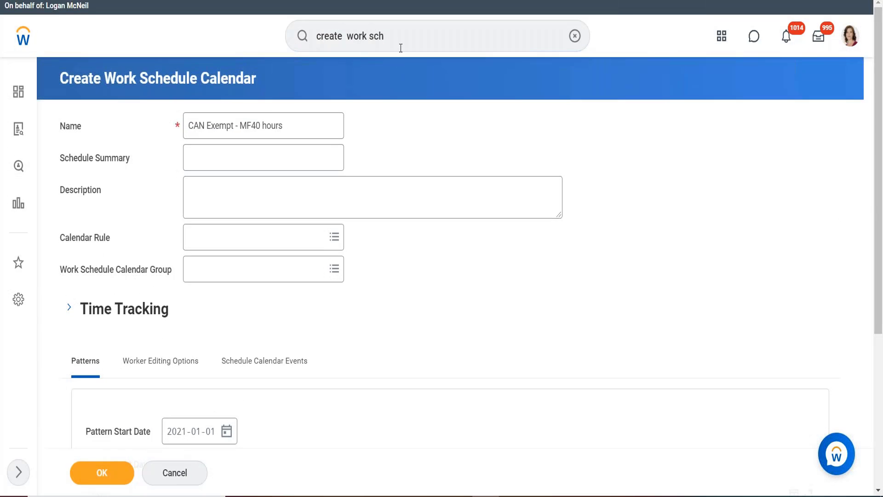
click(388, 35)
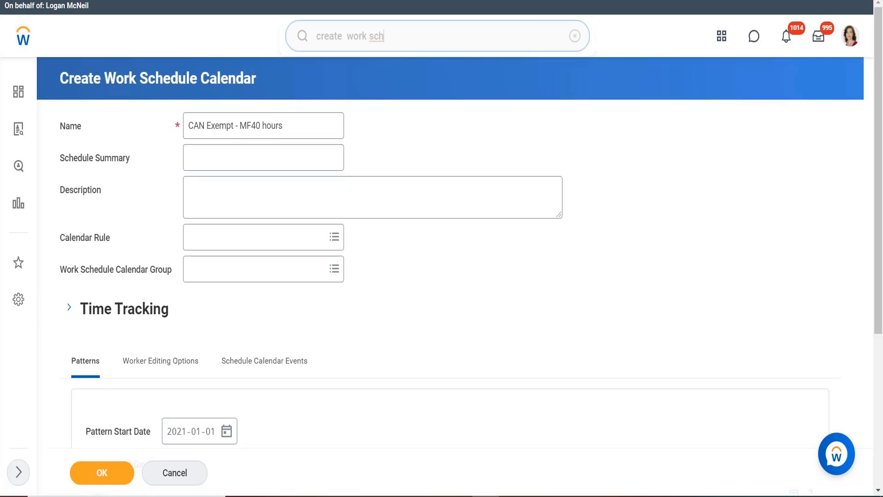
drag(384, 37, 295, 39)
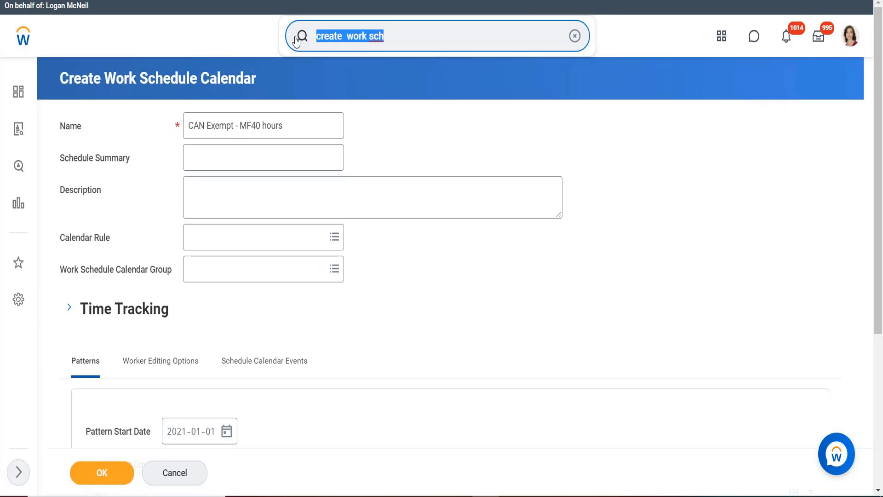
key(BackSpace)
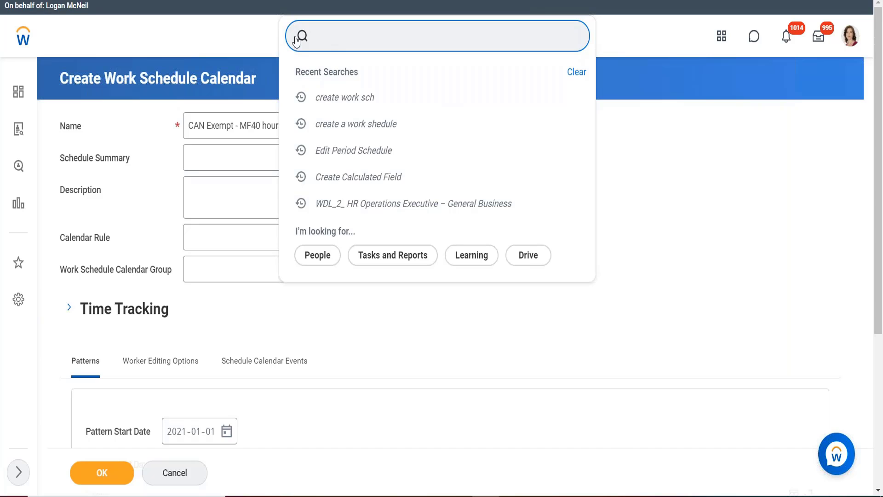
text(b)
key(Return)
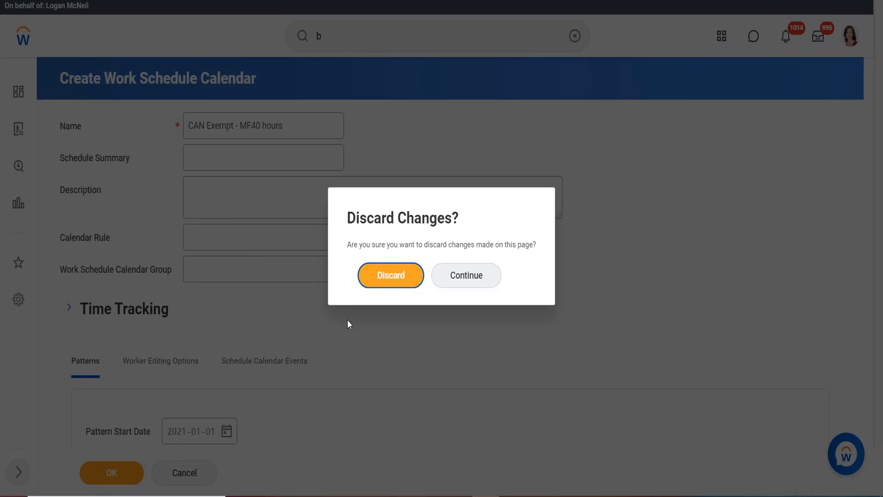
click(372, 281)
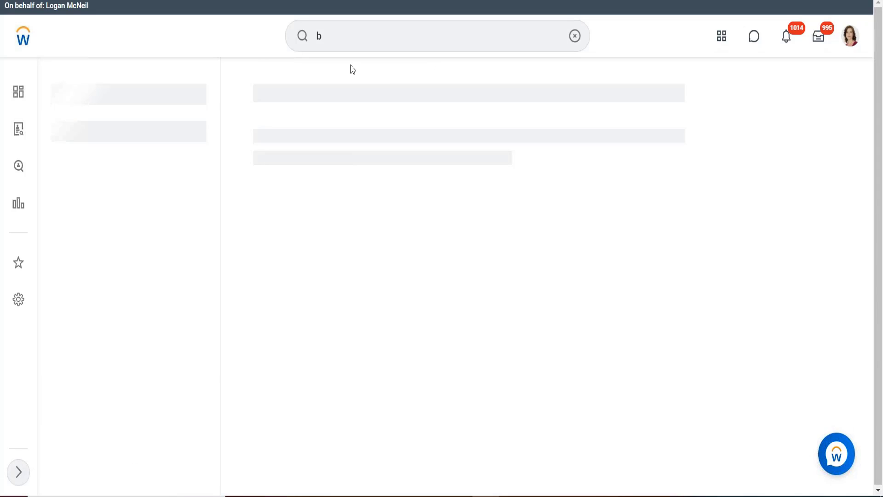
- Search for the worker by first name and open the profile of the Director, Payroll Operations in San Francisco
click(349, 36)
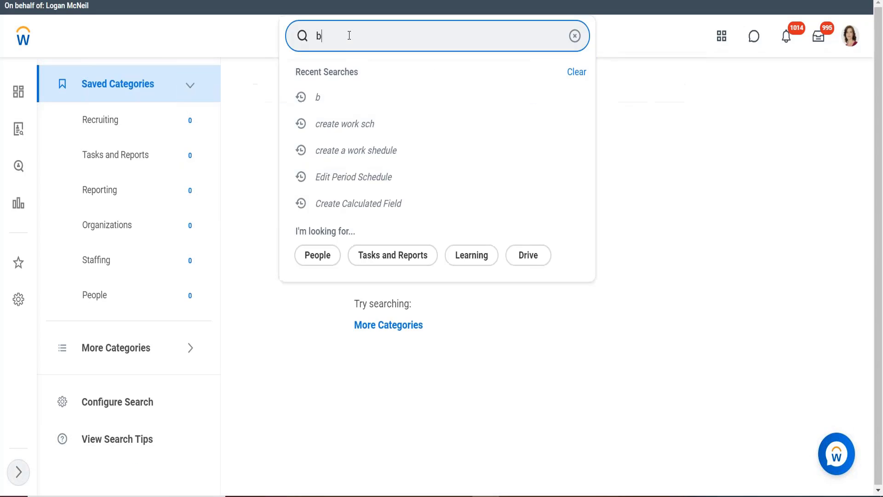
text(etty)
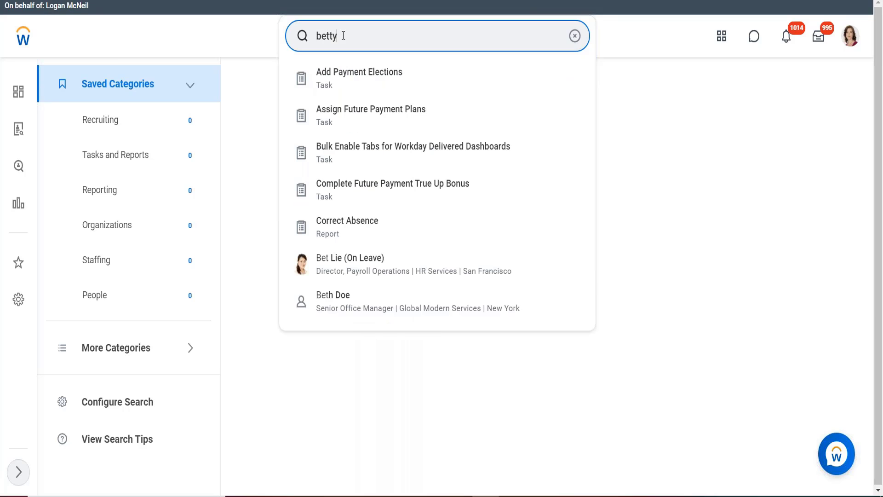
key(Down)
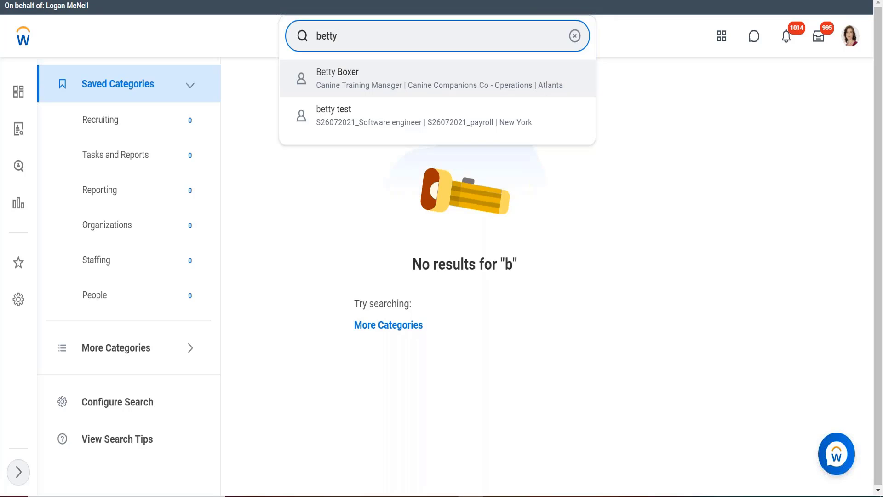
key(BackSpace)
key(BackSpace)
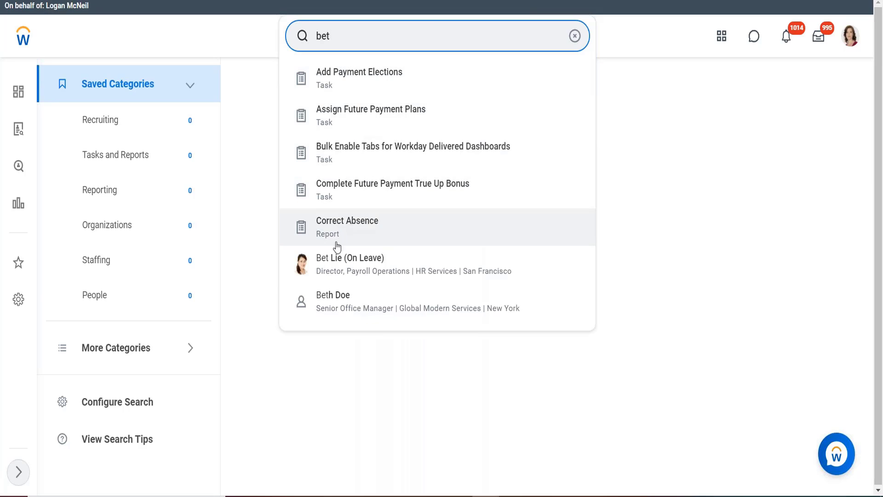
click(329, 265)
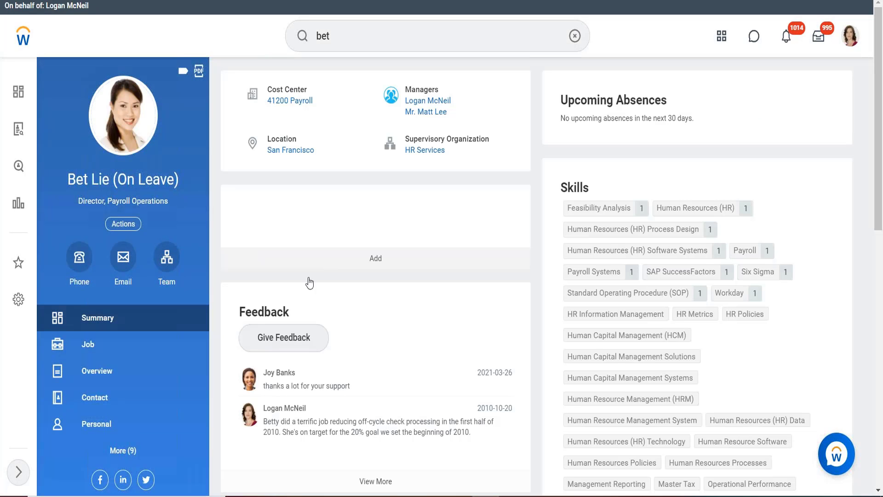
- From the worker's Time and Leave actions, open View Schedule for Worker in a new tab
click(122, 225)
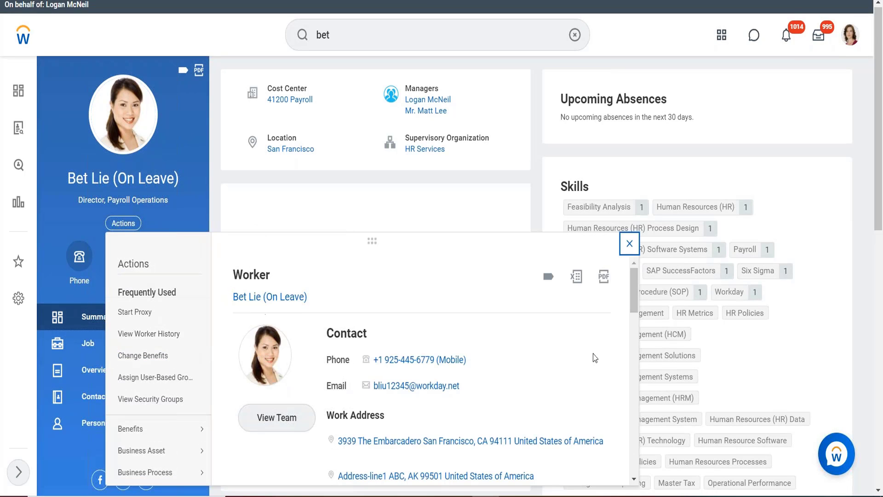
drag(637, 300, 632, 393)
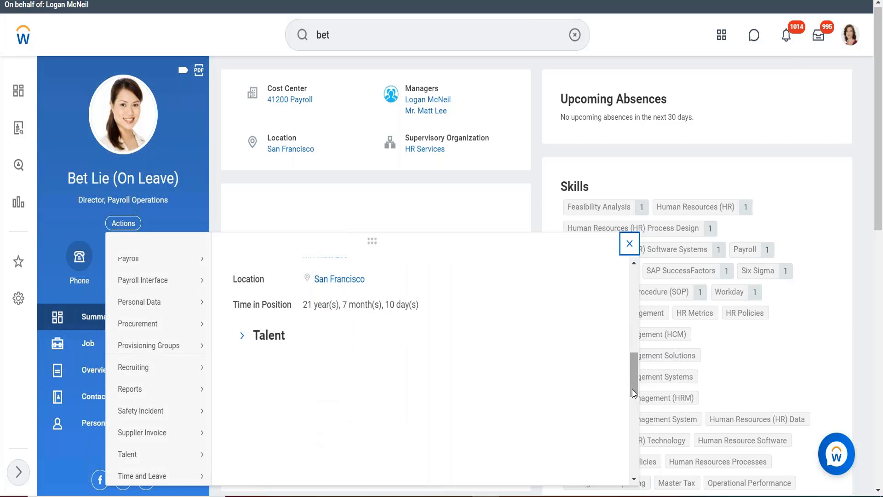
mouse_move(164, 478)
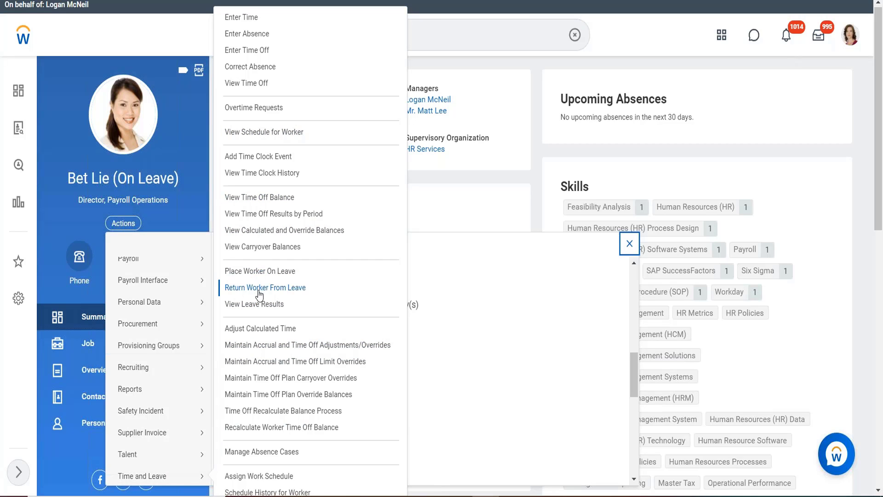
right_click(247, 133)
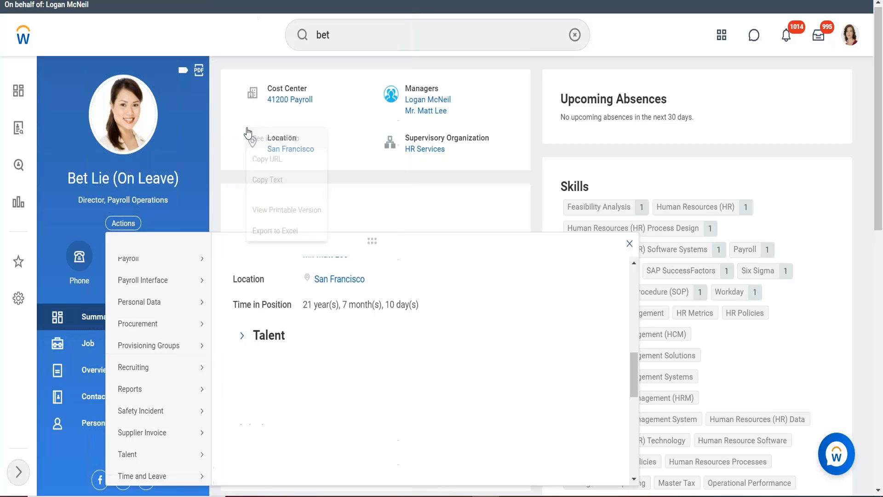
click(273, 138)
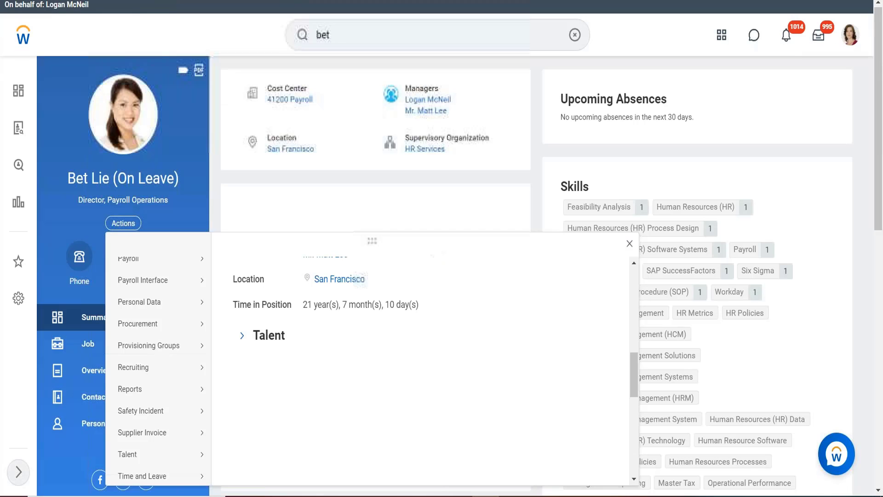
- Open View Worker Calendars for the same worker in a new tab, and display both the schedule and the calendars as of 2021-08-11
mouse_move(147, 397)
scroll(148, 396, up, 5)
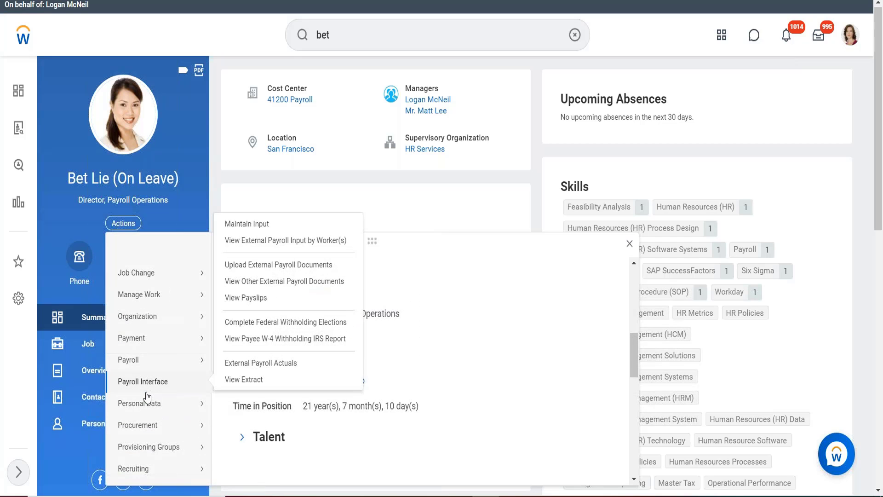
scroll(147, 396, up, 5)
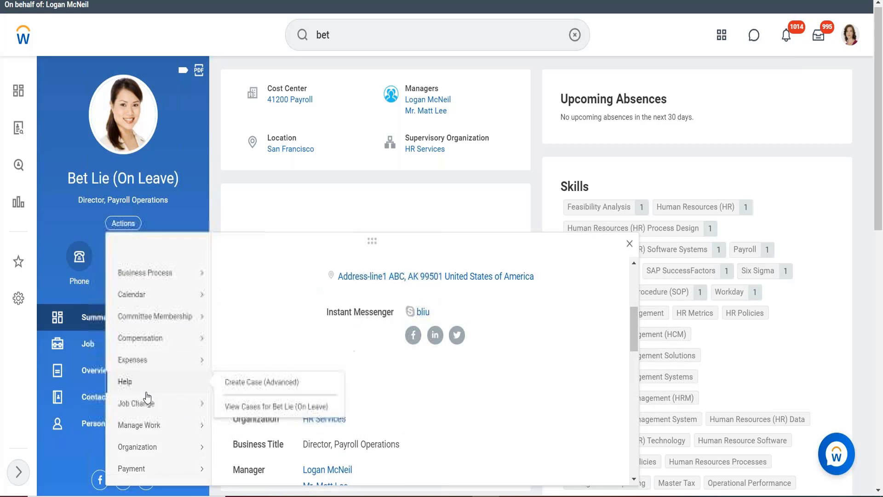
mouse_move(131, 301)
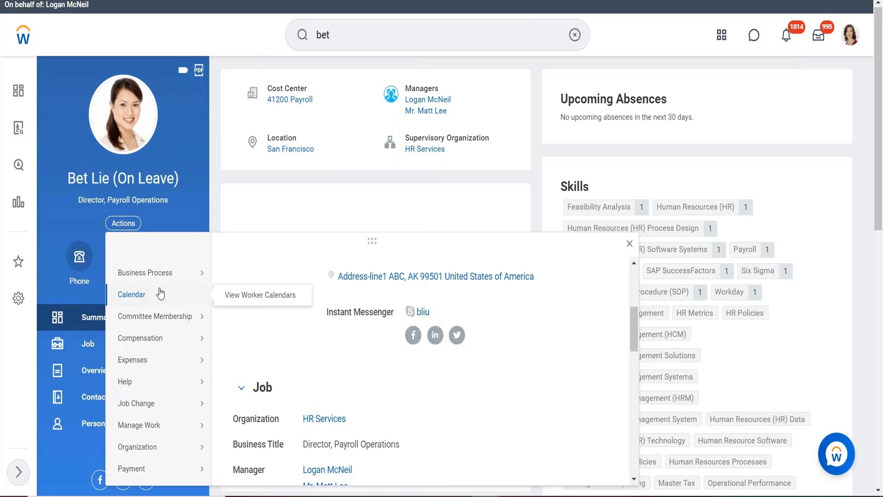
right_click(237, 296)
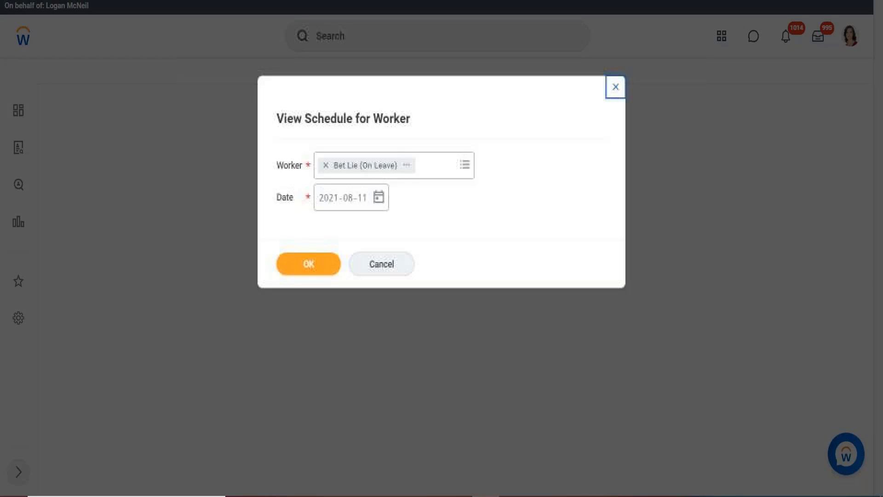
click(303, 271)
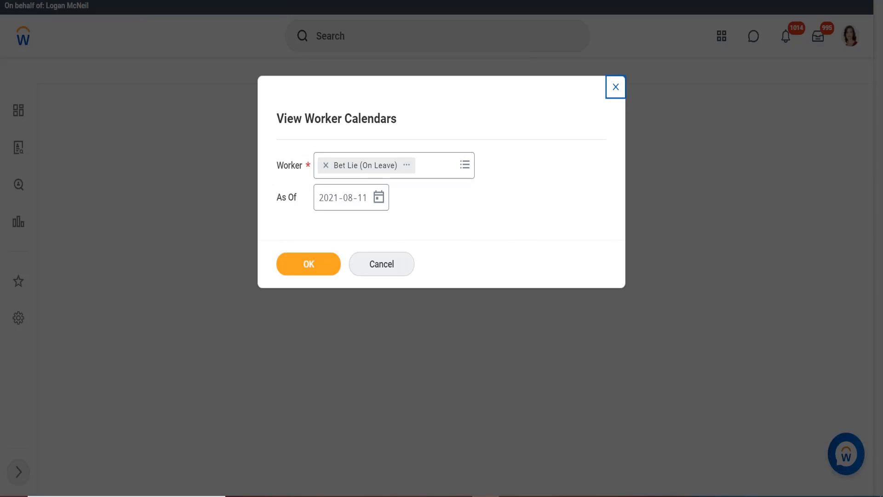
click(305, 255)
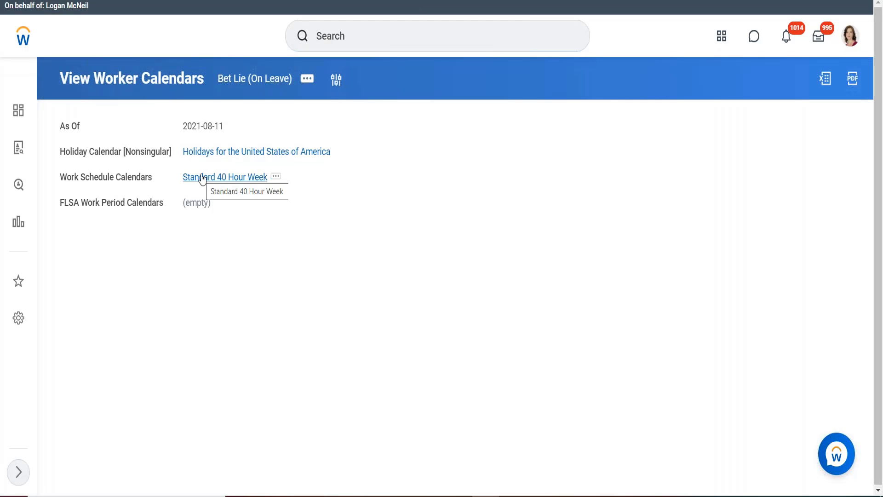
- Open the Standard 40 Hour Week work schedule calendar in a new tab and compare it with the worker's August 2021 schedule
right_click(202, 179)
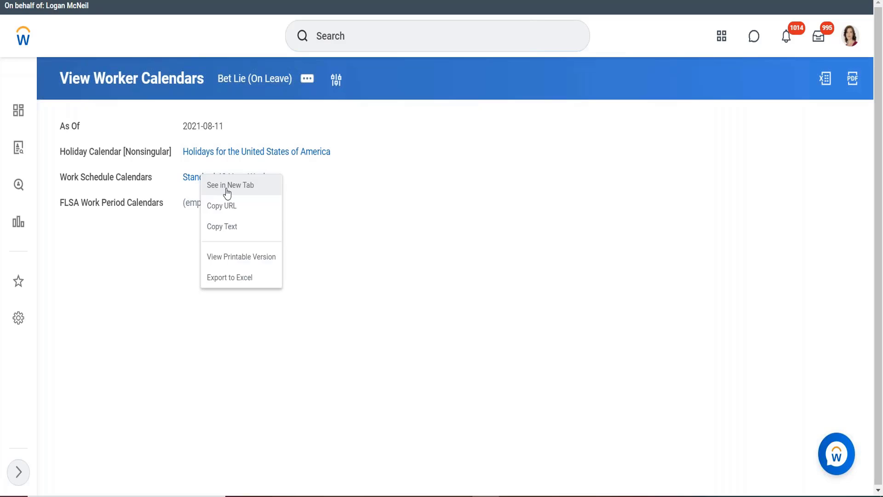
click(227, 191)
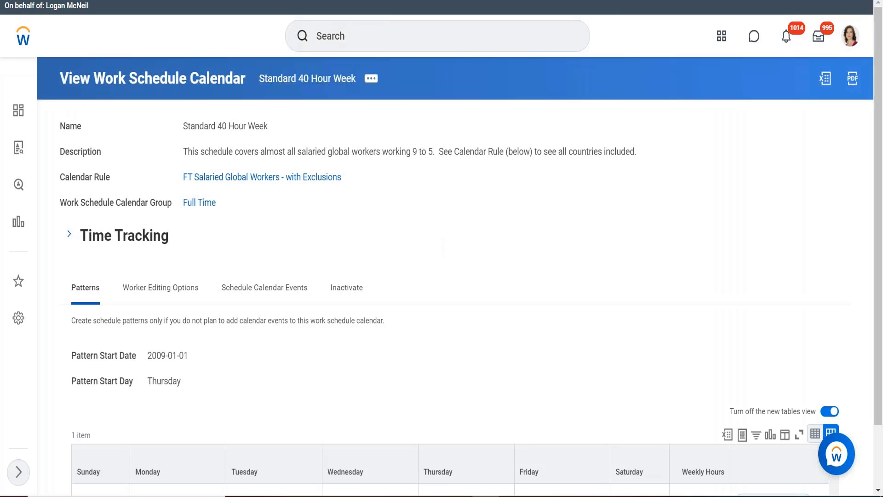
scroll(342, 233, down, 2)
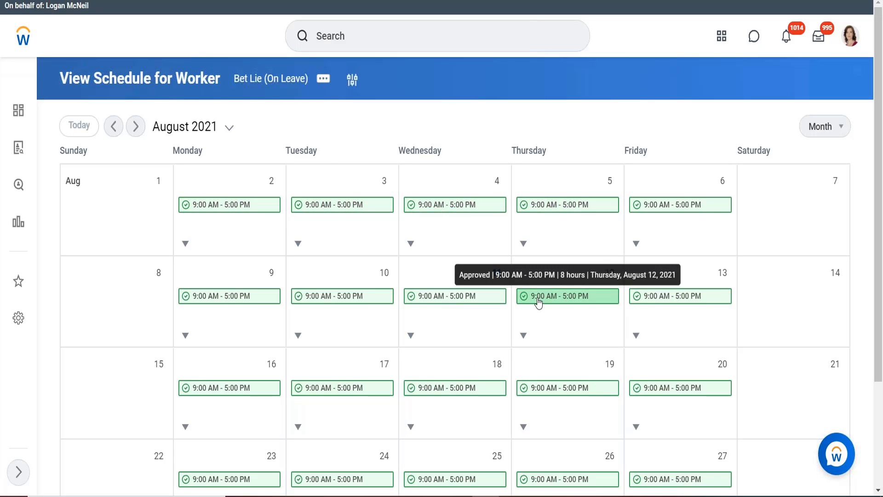
scroll(538, 301, down, 3)
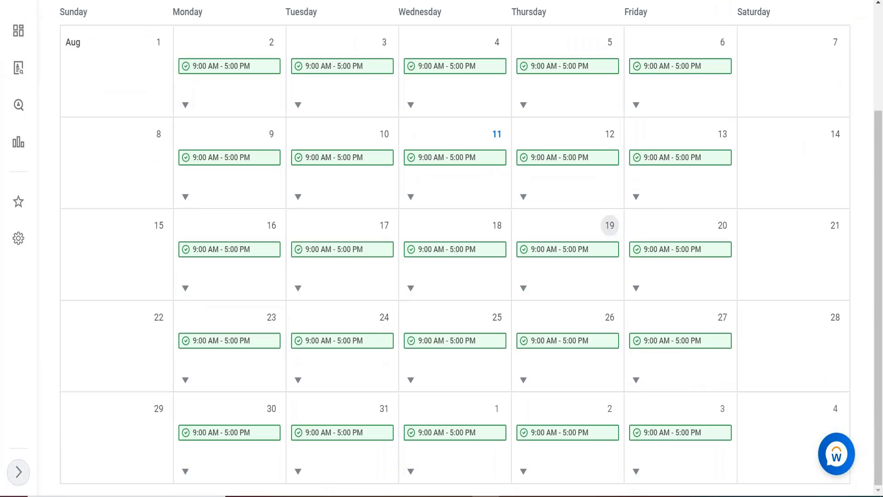
scroll(568, 296, up, 3)
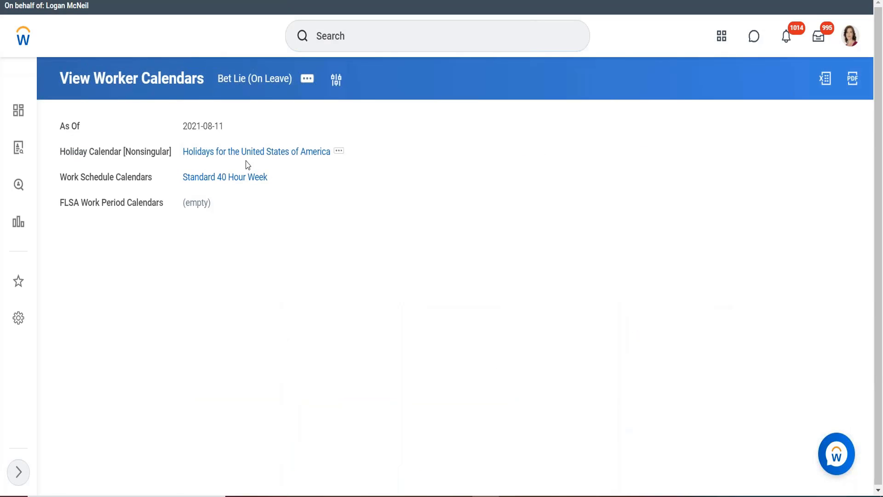
click(225, 177)
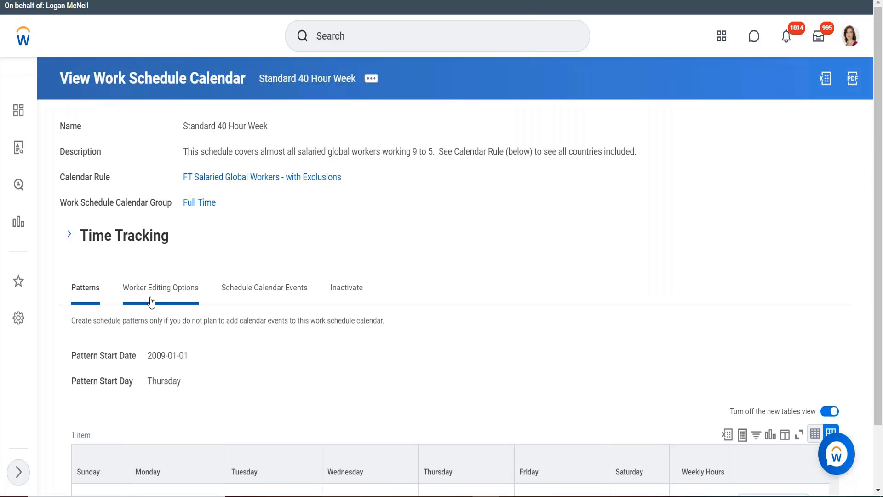
- Open the Standard 40 Hour Week calendar for editing and enable its worker editing options
click(372, 82)
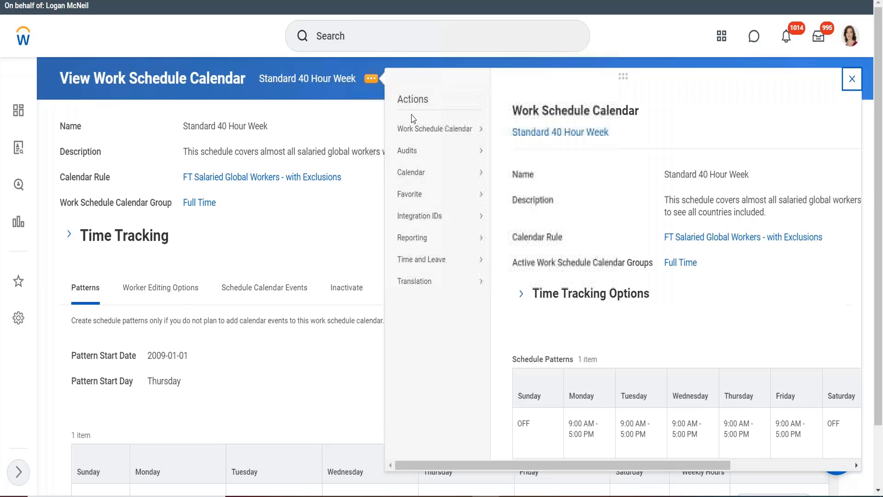
click(510, 129)
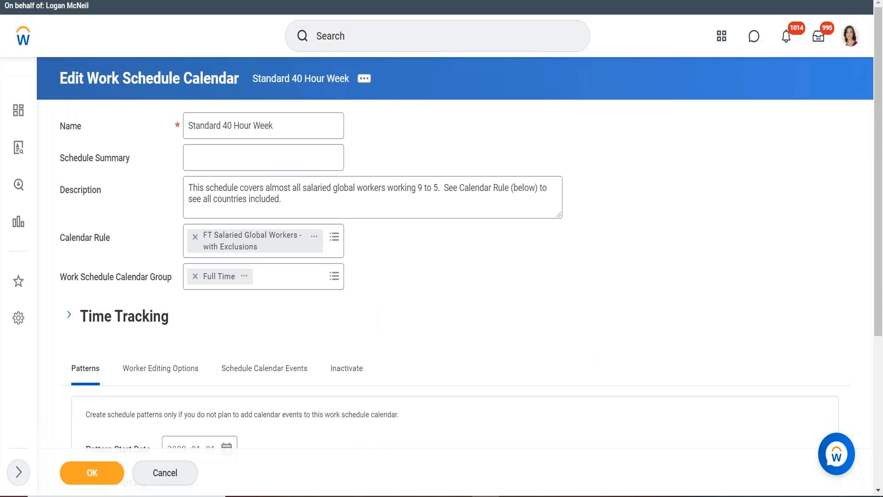
click(185, 376)
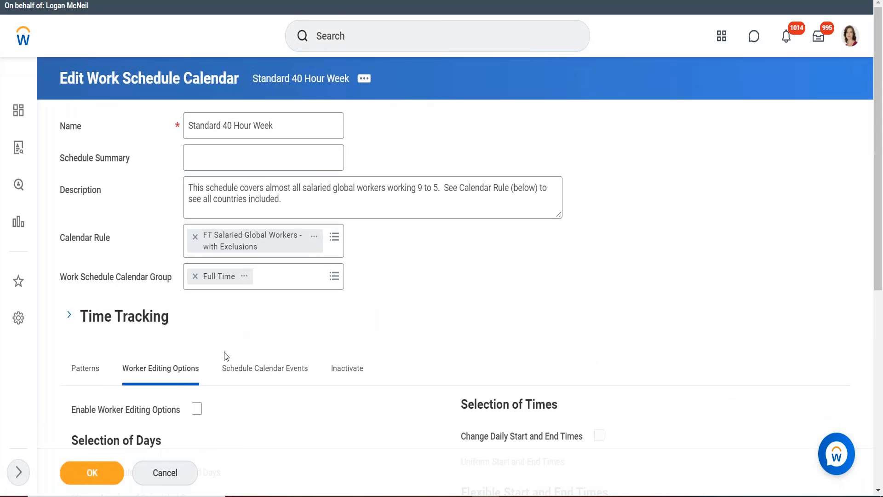
scroll(403, 293, down, 2)
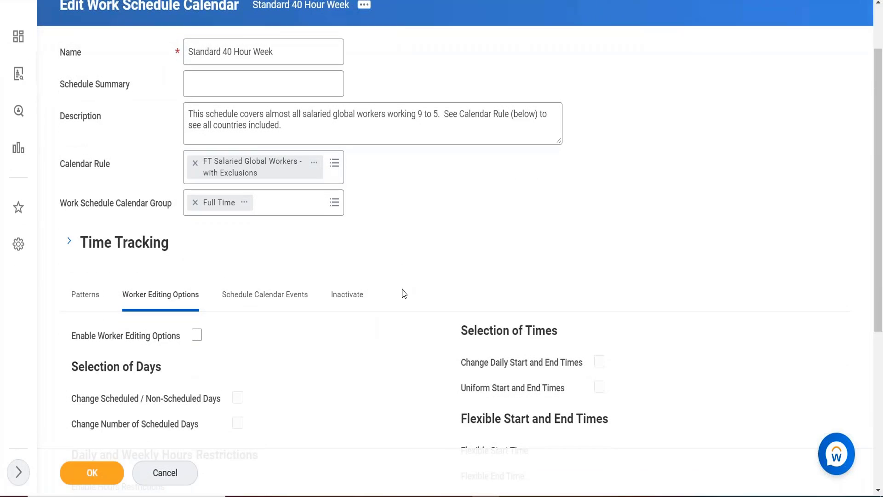
click(197, 335)
scroll(455, 219, down, 1)
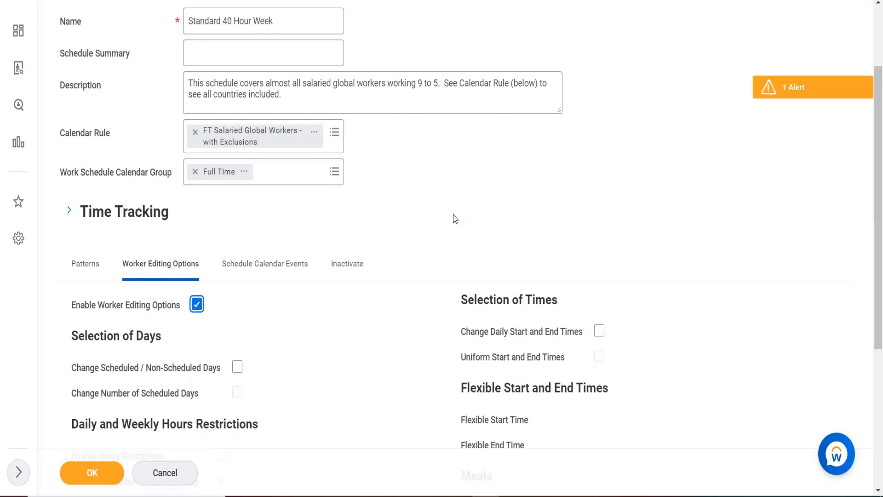
scroll(455, 219, down, 1)
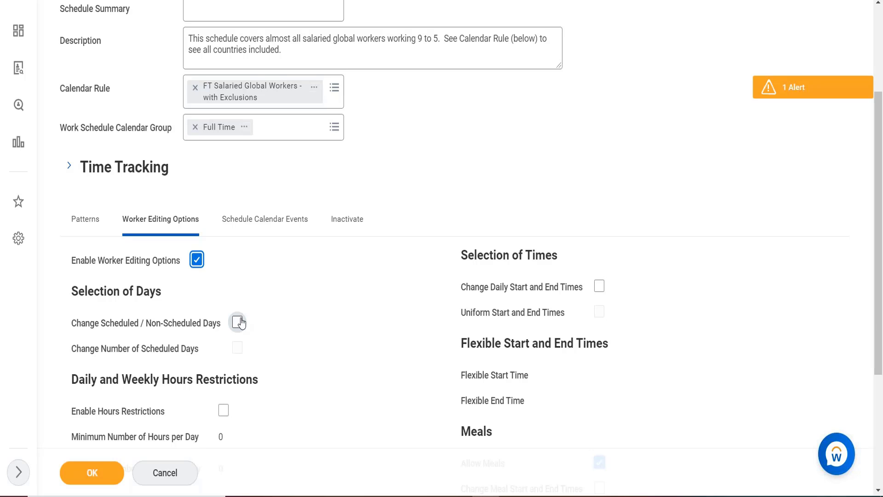
scroll(320, 372, down, 1)
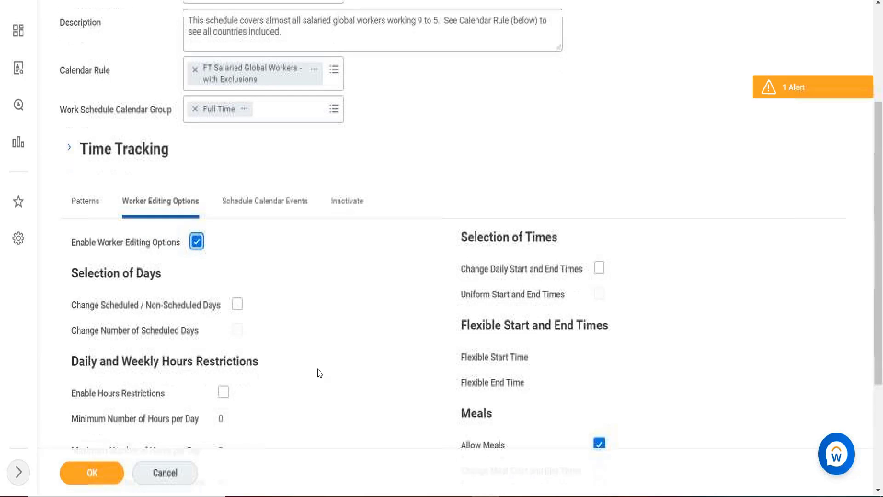
scroll(320, 372, down, 1)
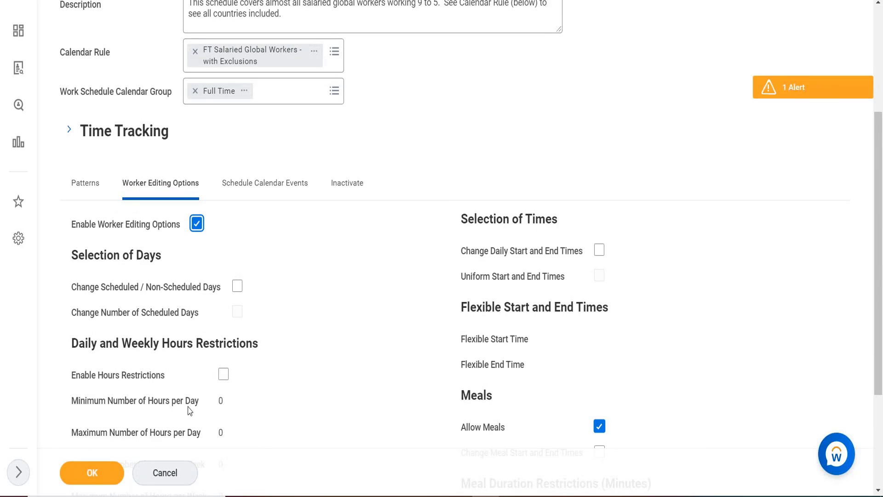
- Enable hours restrictions for the calendar and review the minimum and maximum hours settings per day and week
click(223, 374)
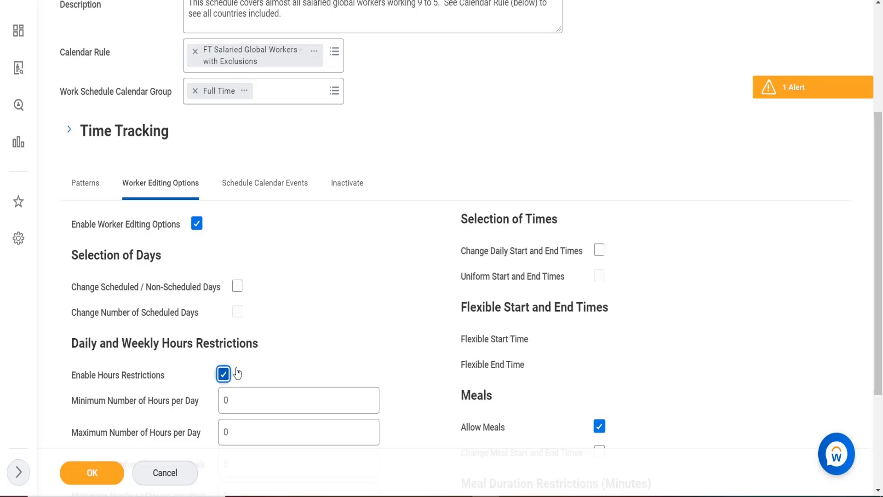
scroll(295, 362, down, 1)
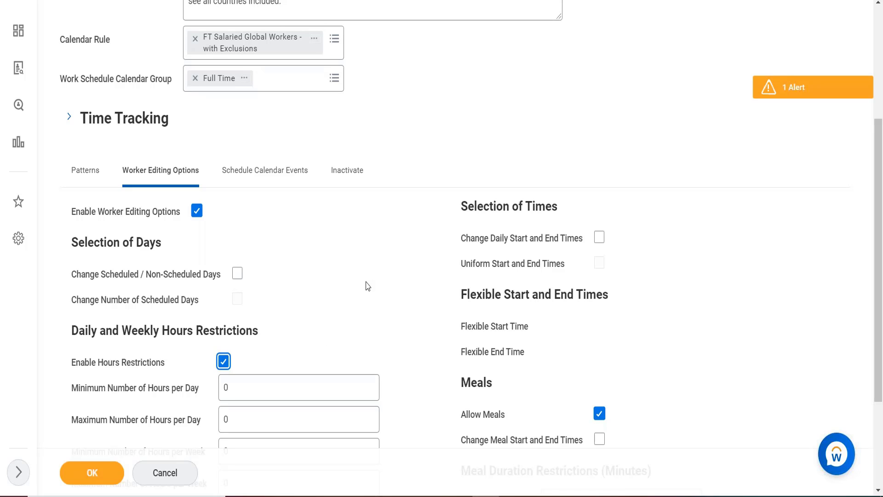
scroll(369, 313, down, 1)
scroll(369, 313, down, 2)
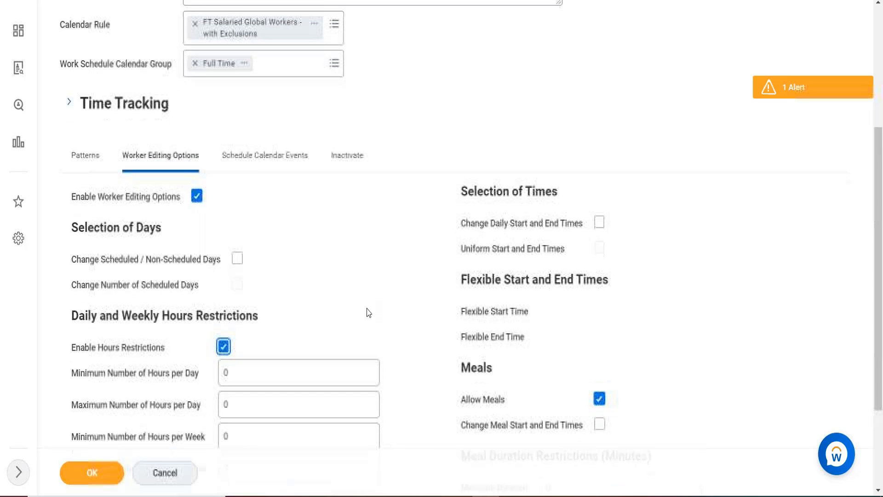
scroll(369, 313, down, 1)
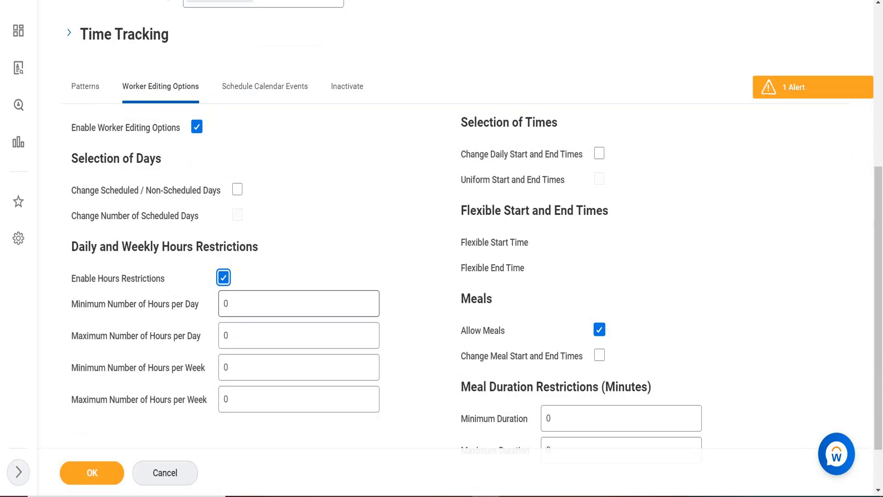
key(XF86AudioRaiseVolume)
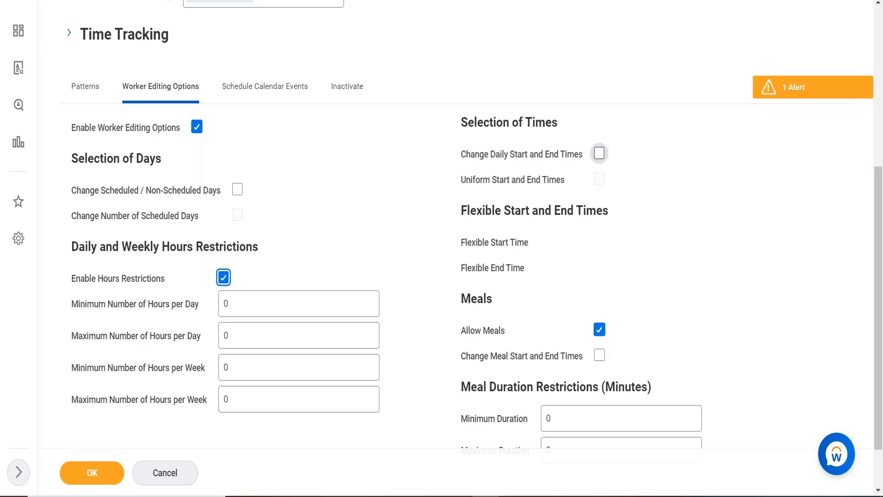
- Allow workers to change daily start and end times and meal start and end times, and review the meal duration restrictions
click(599, 153)
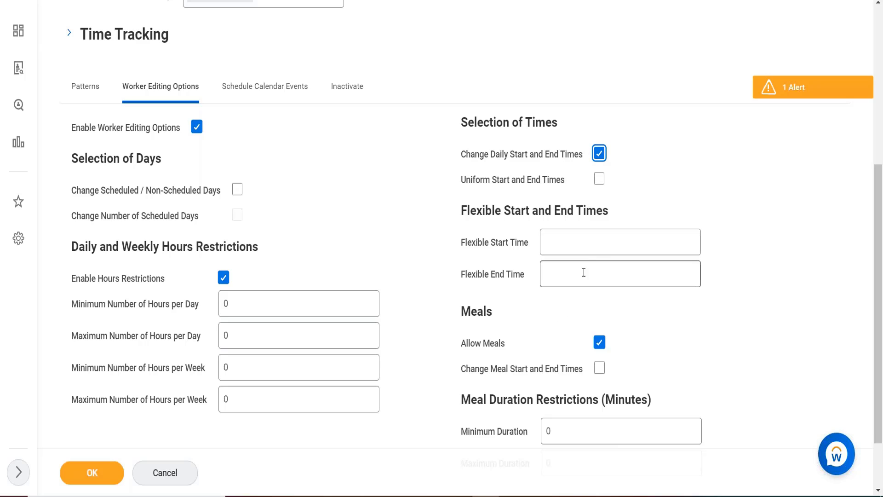
click(598, 374)
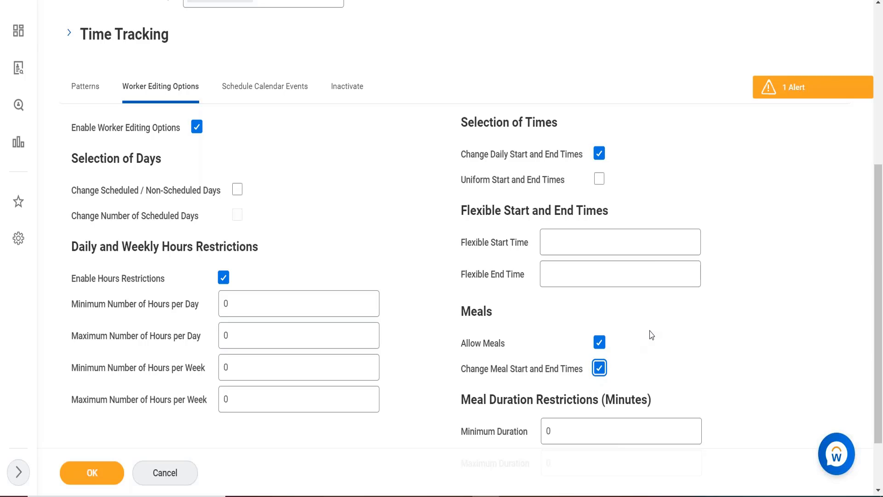
scroll(652, 334, down, 1)
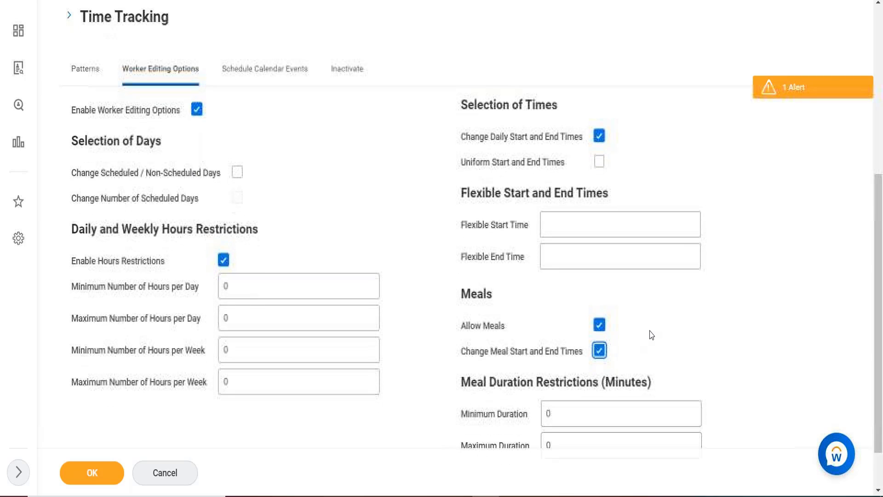
scroll(652, 335, up, 2)
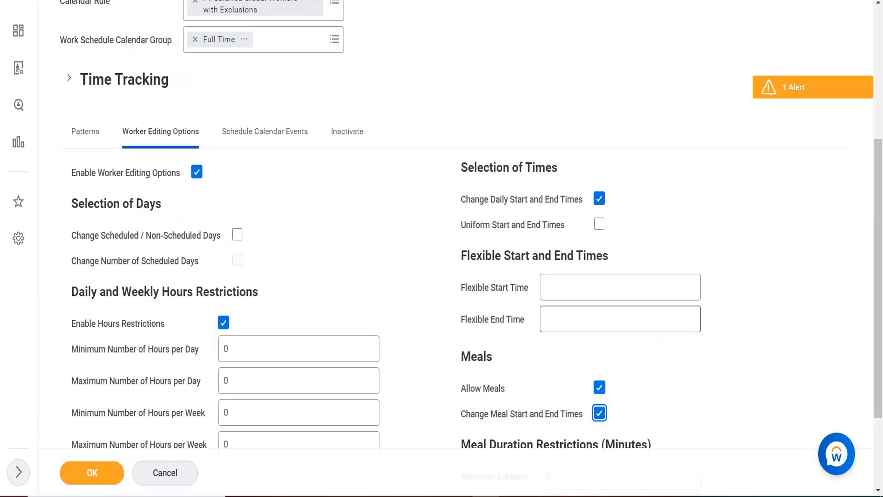
scroll(652, 335, down, 1)
scroll(628, 389, down, 2)
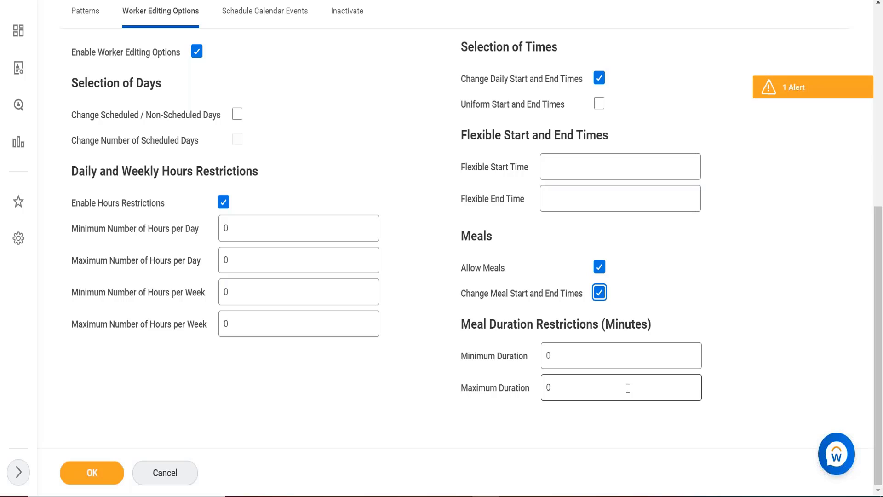
- Disable the calendar's worker editing options, and review its schedule calendar events and weekly patterns
click(197, 52)
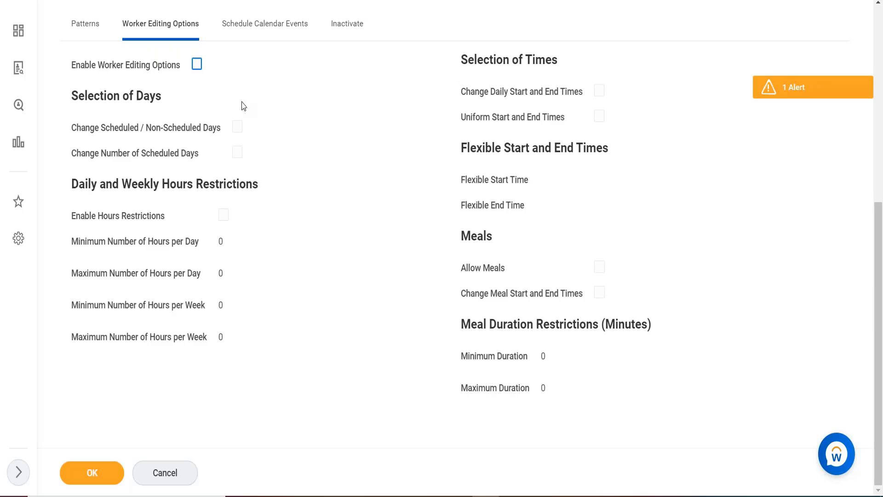
drag(242, 102, 254, 35)
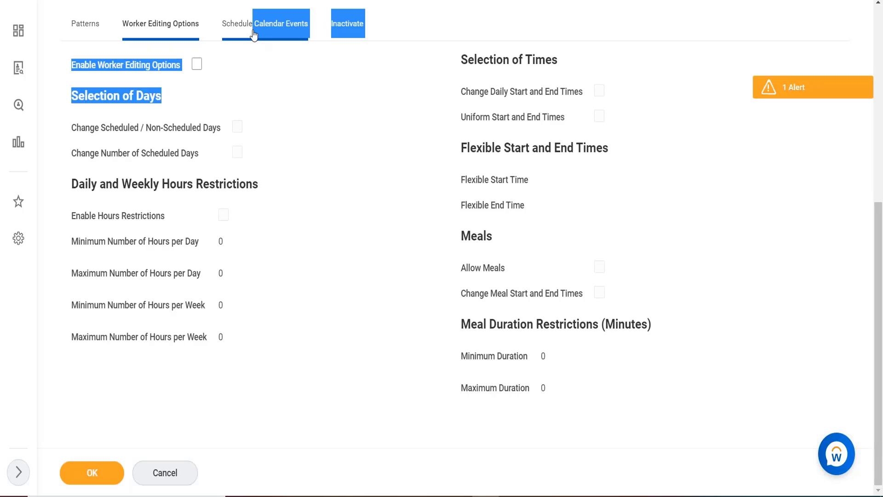
click(254, 34)
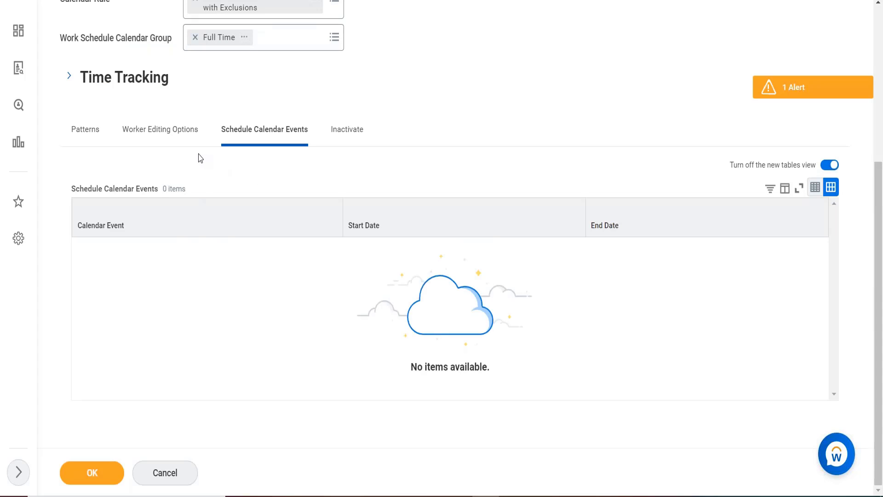
click(166, 130)
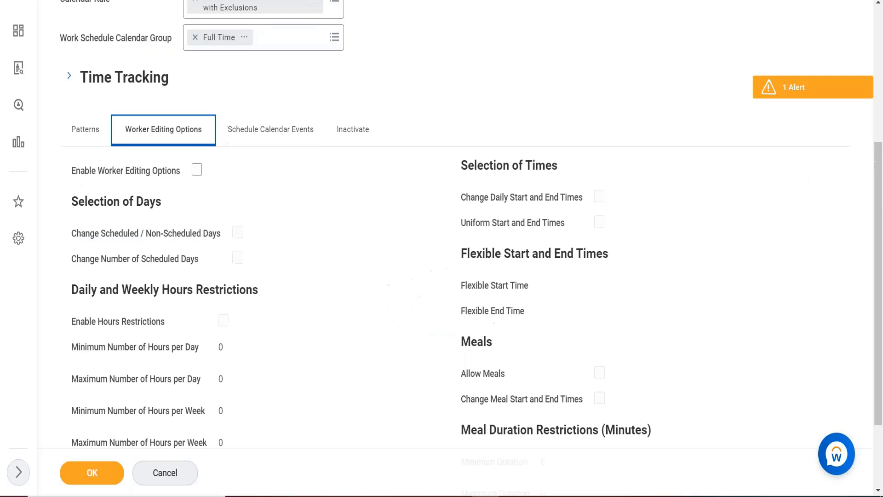
click(260, 139)
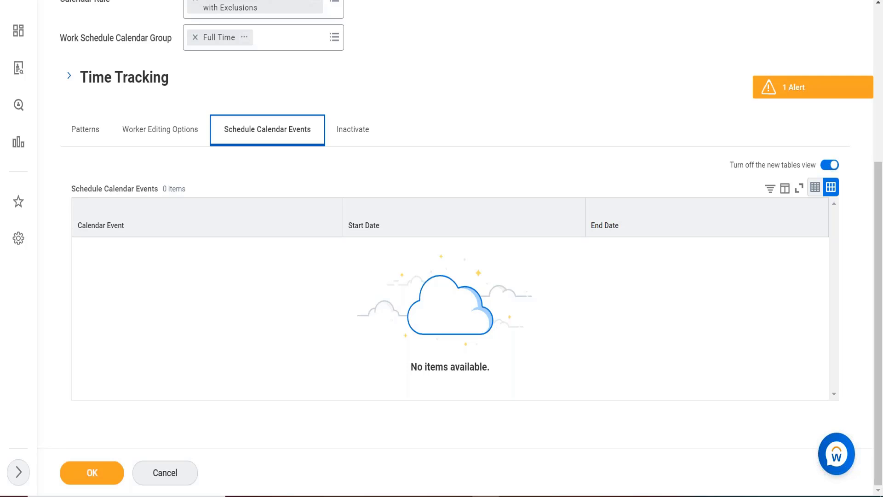
right_click(177, 258)
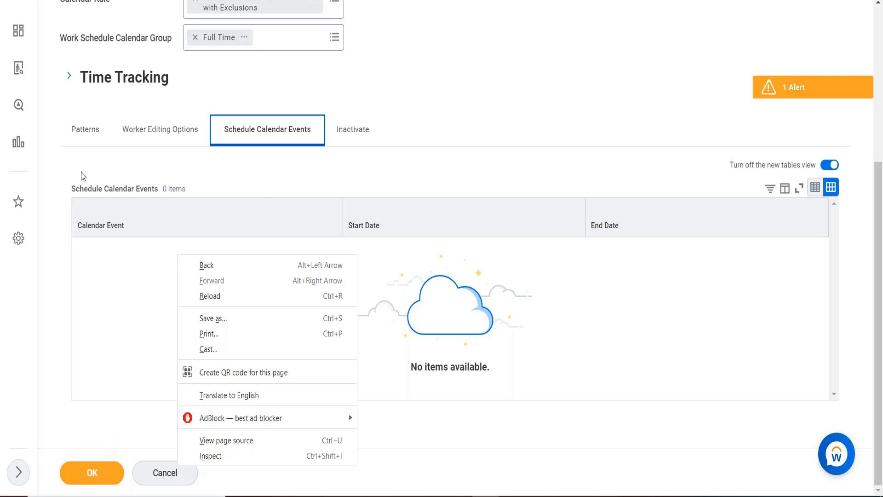
click(99, 142)
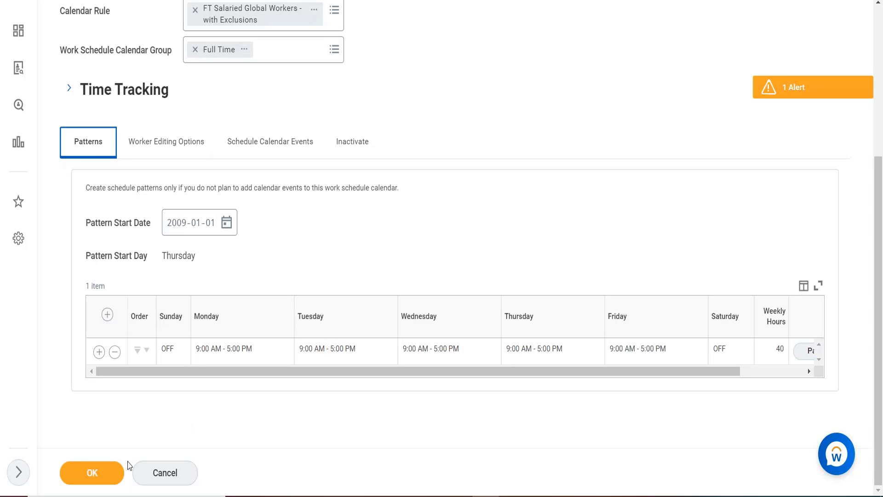
- Discard the edits to the Standard 40 Hour Week calendar and view its schedule calendar events
click(146, 472)
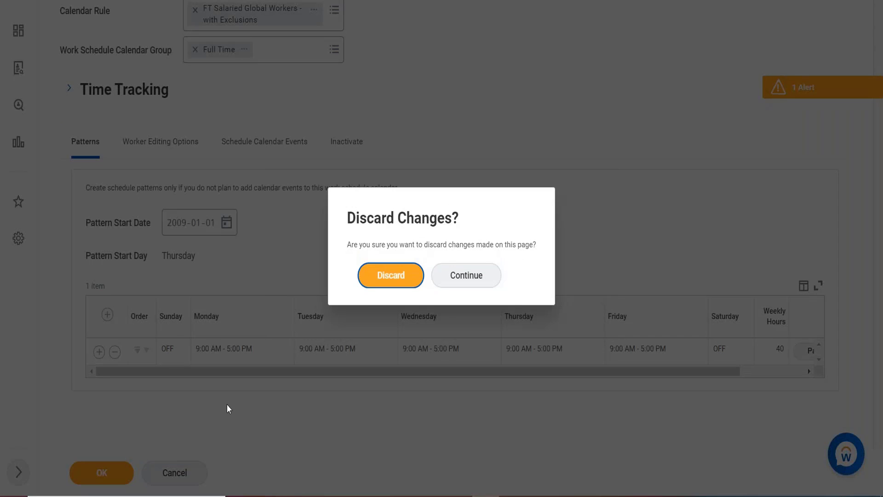
click(372, 278)
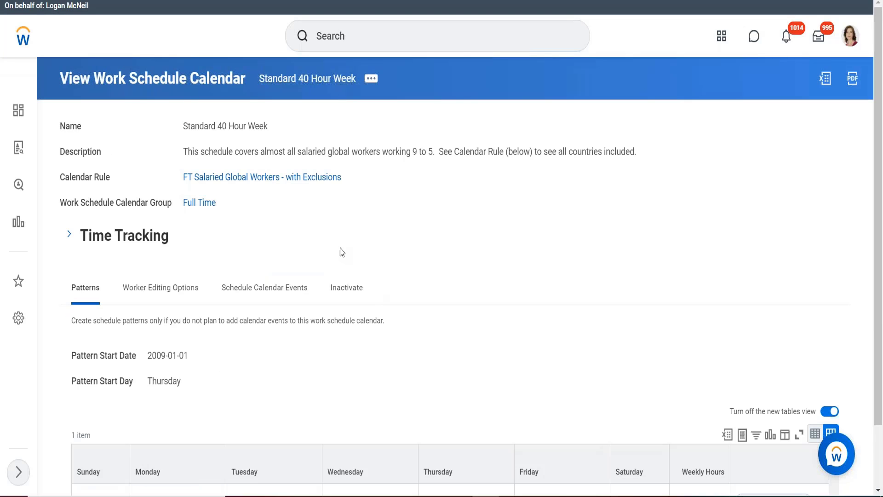
click(282, 289)
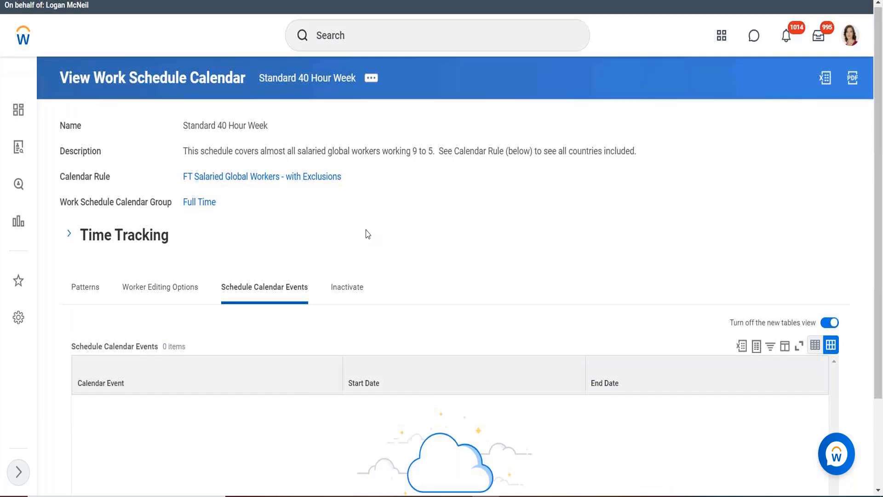
scroll(366, 234, down, 1)
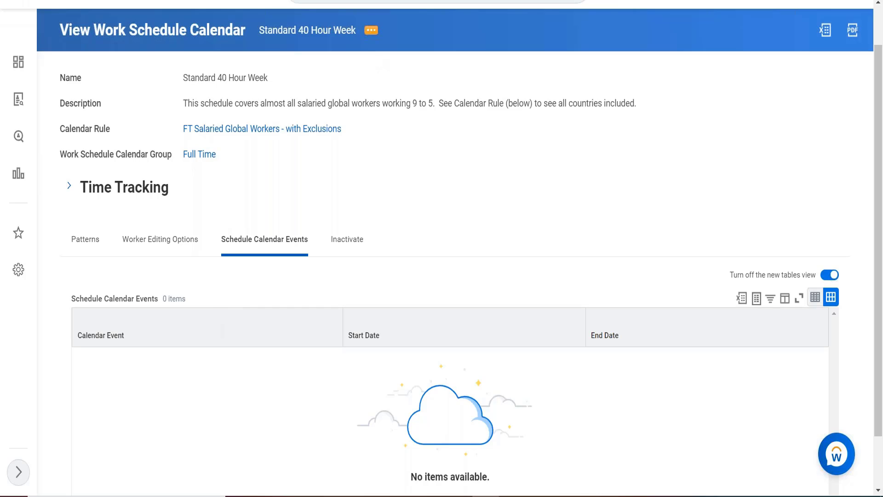
- Add a calendar event to the Standard 40 Hour Week calendar and name it "mf 40"
click(371, 30)
mouse_move(414, 112)
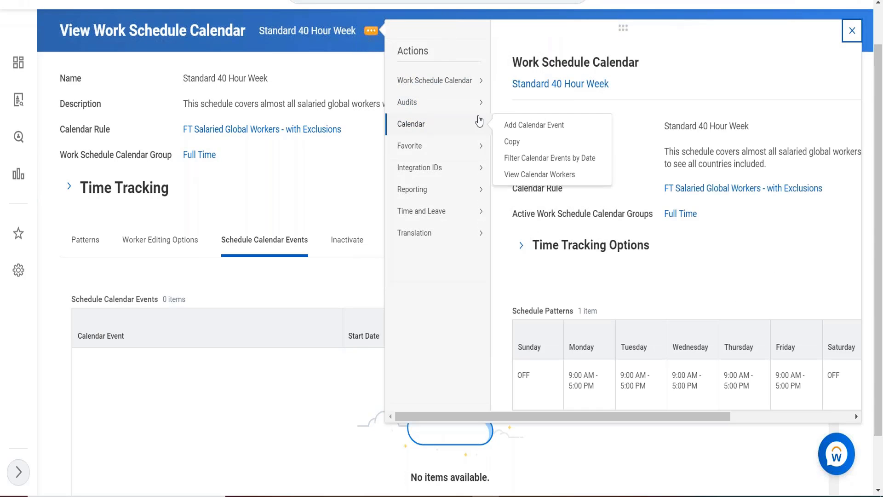
click(518, 131)
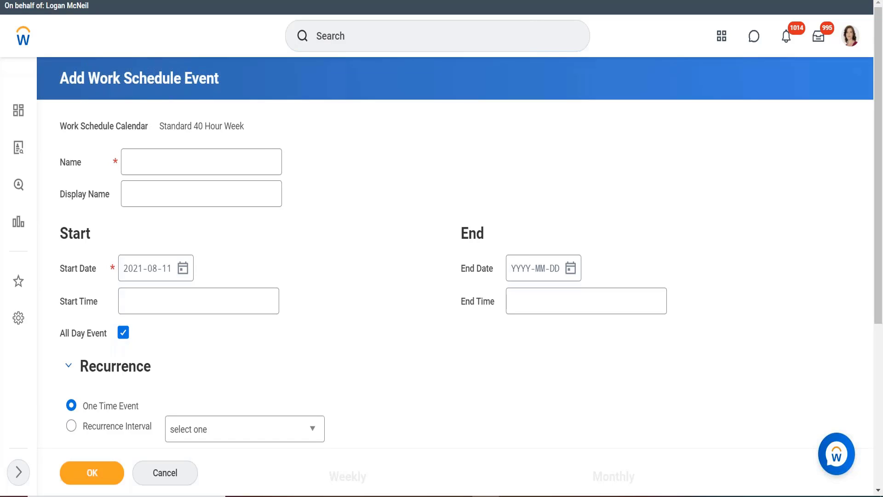
click(164, 156)
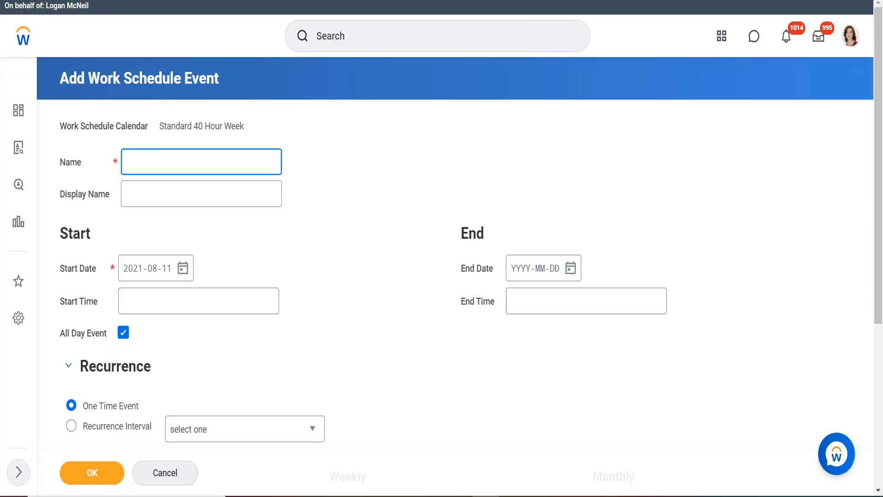
text(mf 49)
key(BackSpace)
text(0)
click(265, 256)
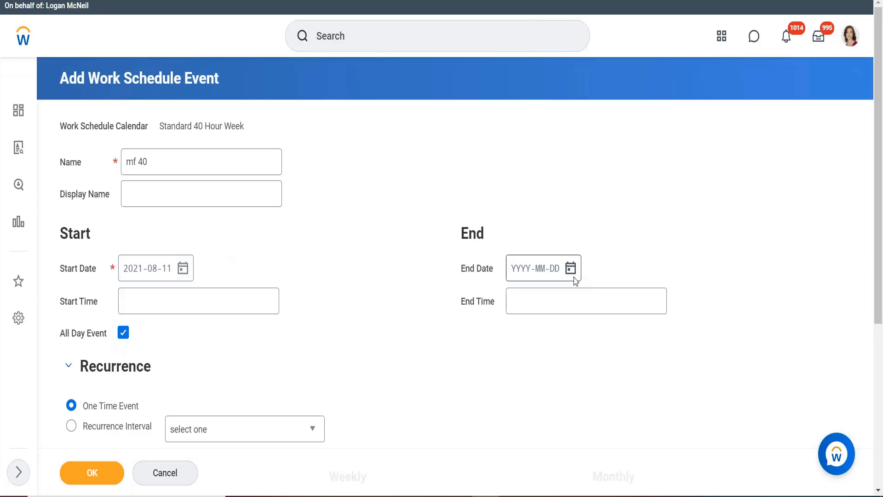
- Set the event's start time to 05:00 AM
click(224, 296)
text(5)
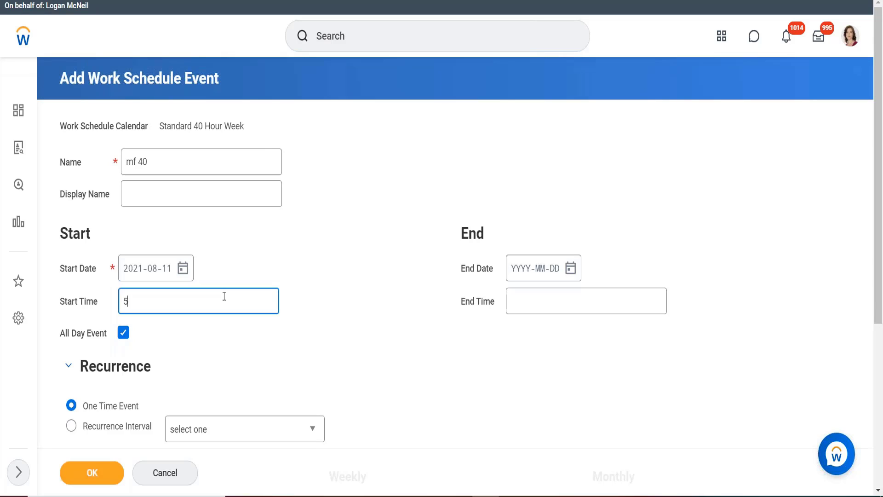
click(531, 304)
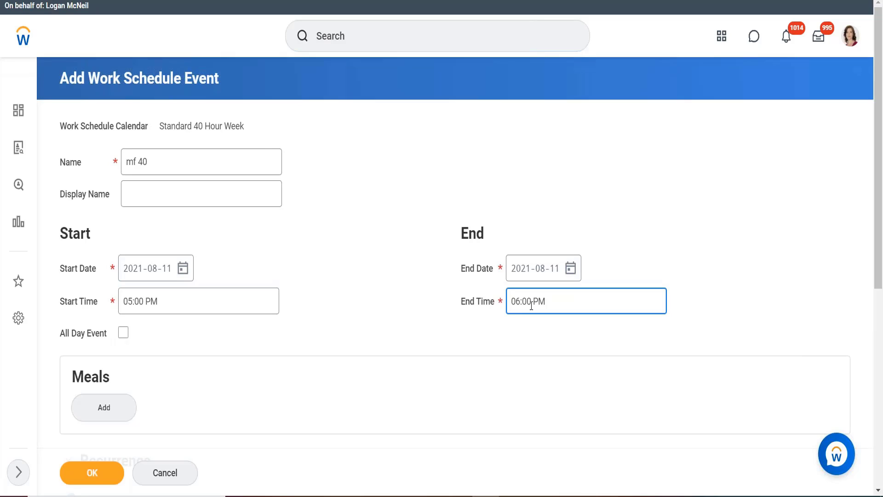
click(186, 297)
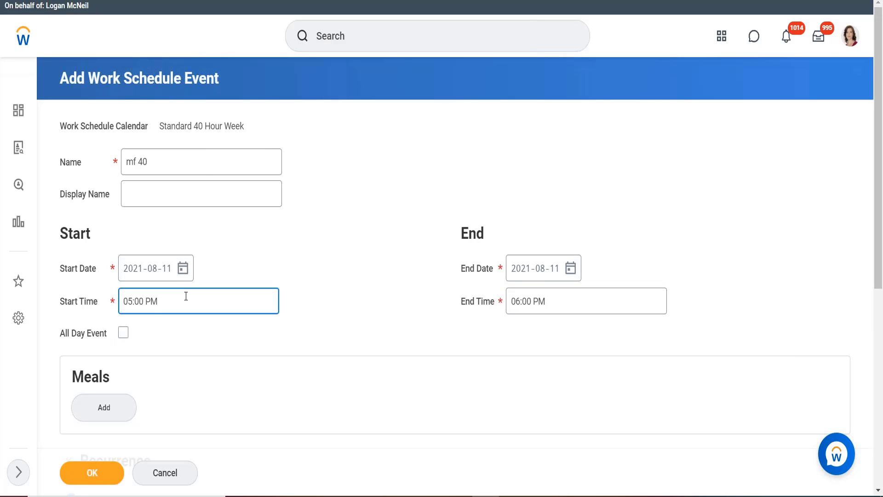
key(BackSpace)
key(BackSpace)
text(am)
- Set the event's end time to 02:00 PM
click(562, 306)
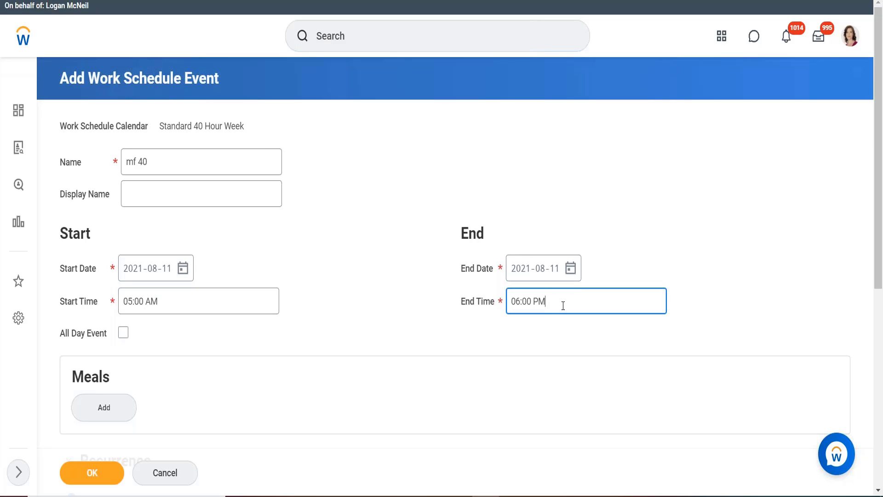
key(BackSpace)
key(BackSpace)
key(BackSpace)
key(BackSpace)
key(BackSpace)
key(BackSpace)
key(BackSpace)
key(BackSpace)
text(4)
key(BackSpace)
text(14)
click(545, 333)
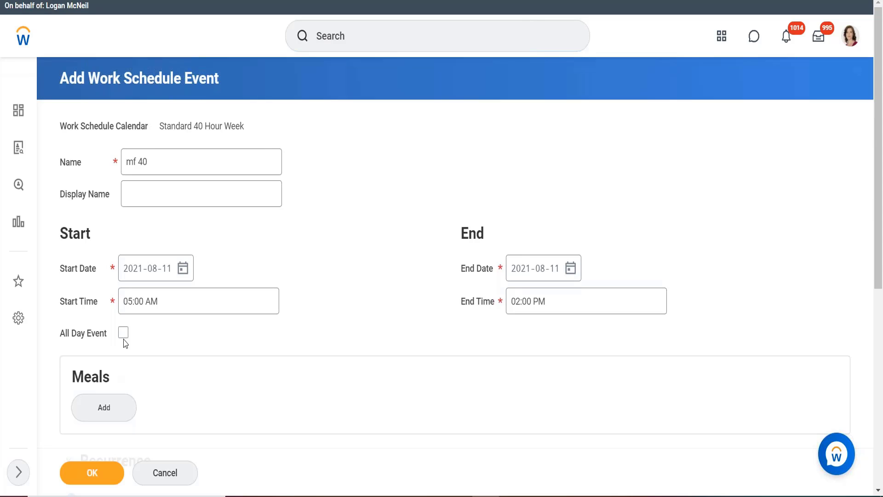
- Make the event recurring with a Weekly Recurrence interval instead of a one-time event
scroll(196, 345, down, 1)
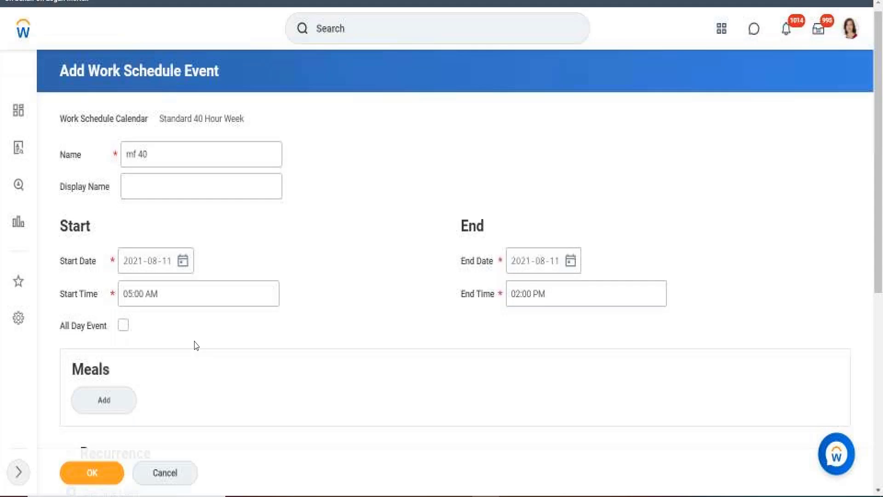
scroll(196, 345, down, 2)
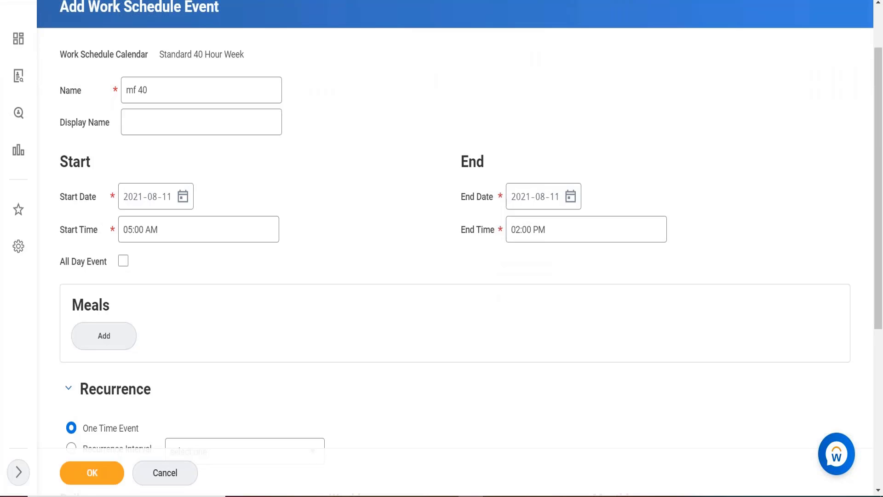
scroll(404, 216, down, 2)
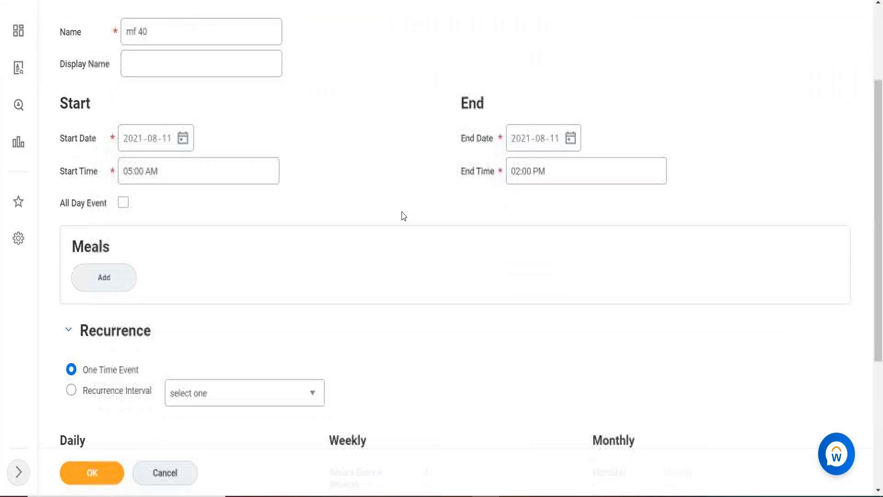
scroll(404, 216, down, 2)
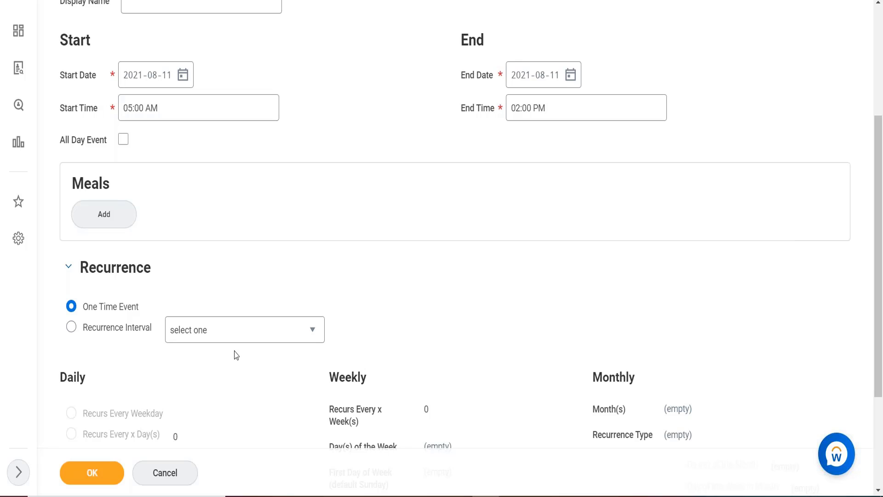
click(71, 328)
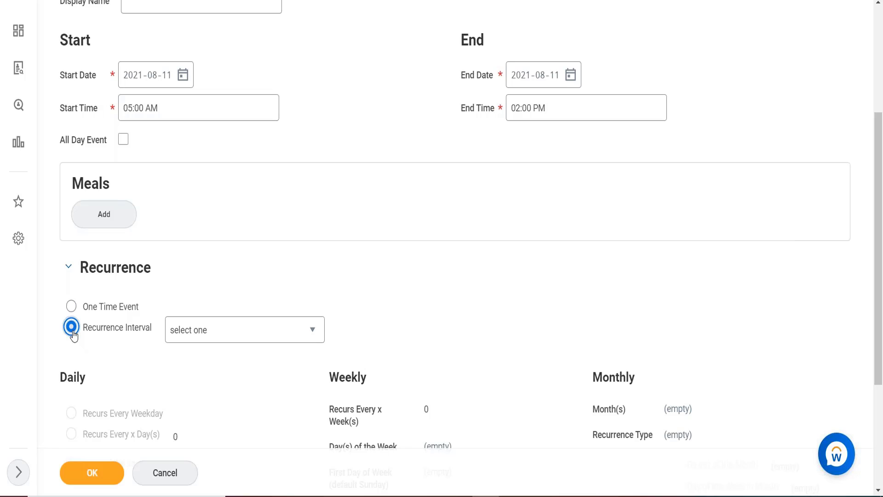
click(228, 331)
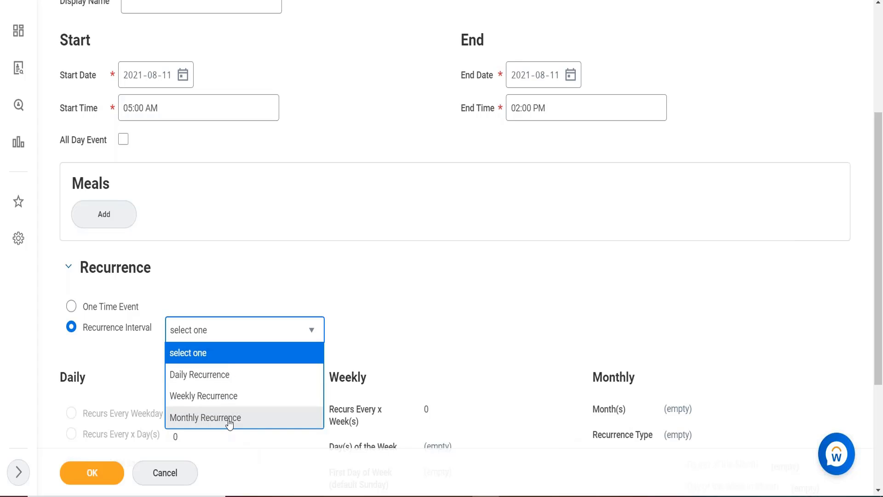
click(209, 394)
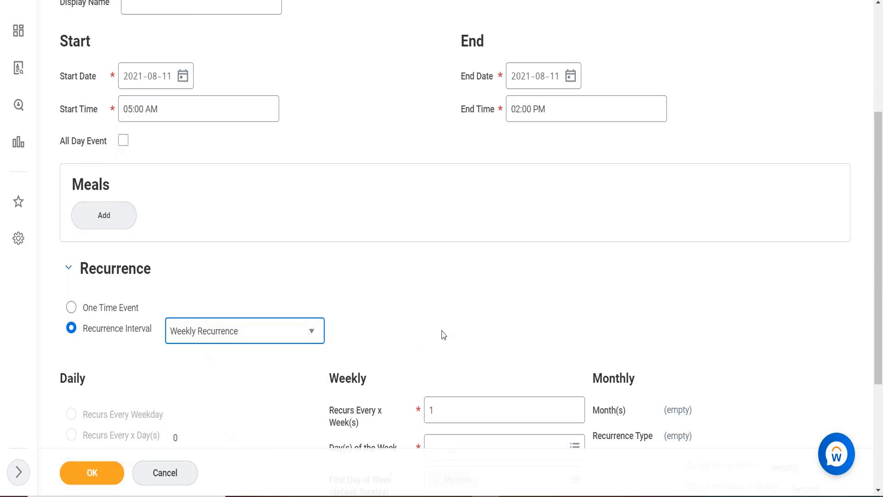
- Try recurrence values of 2 weeks and 1 week for the weekly recurrence, and clear the entry
scroll(443, 334, down, 1)
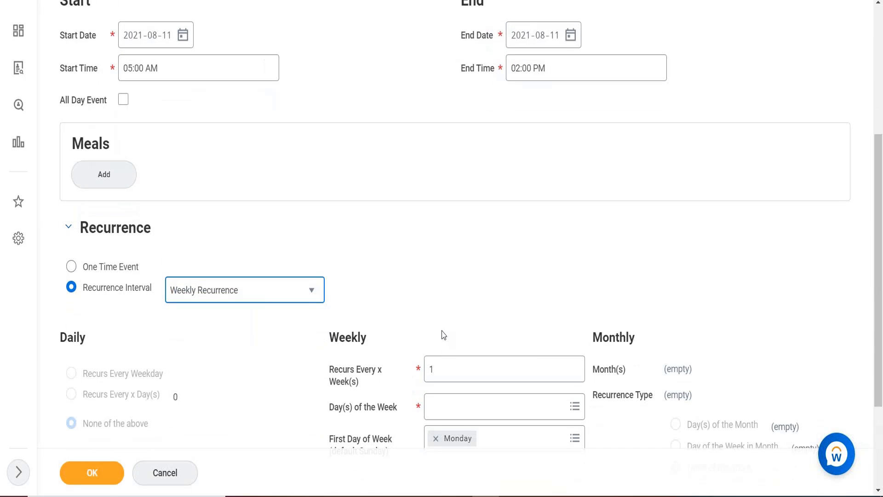
click(444, 335)
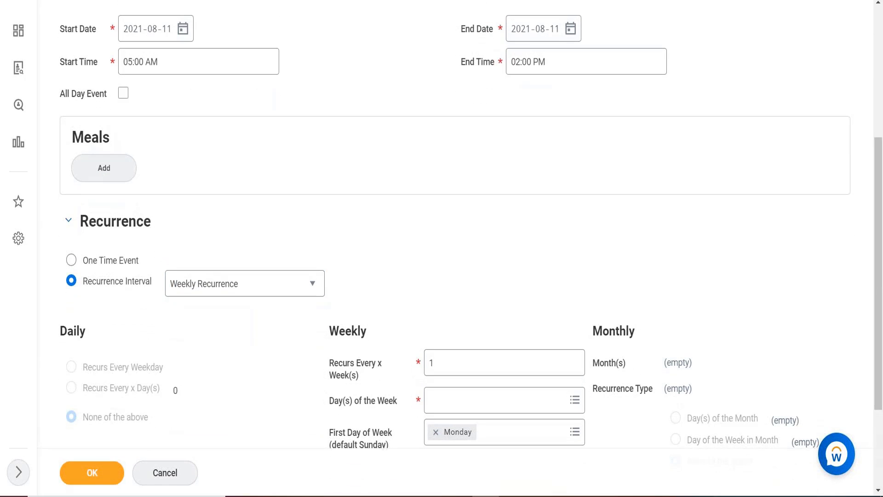
click(448, 357)
key(BackSpace)
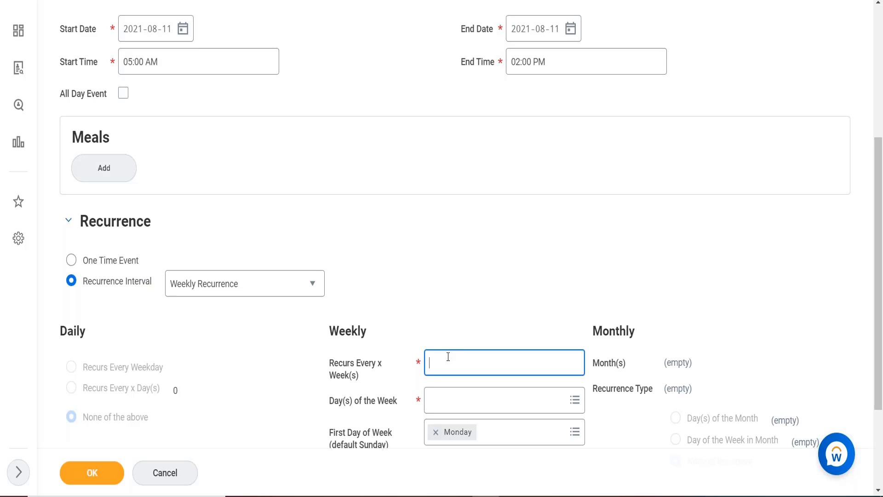
text(2)
key(BackSpace)
text(1)
key(BackSpace)
- Change the recurrence interval to Monthly Recurrence and select July and December as its months
click(270, 286)
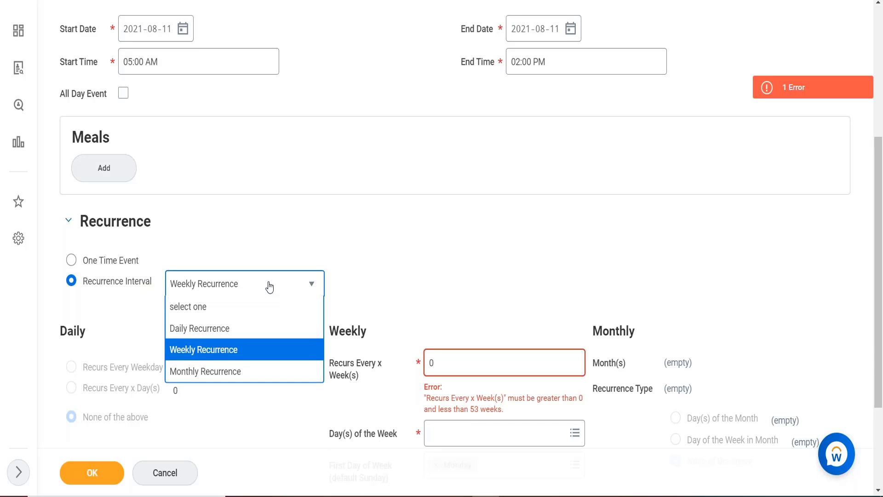
click(207, 371)
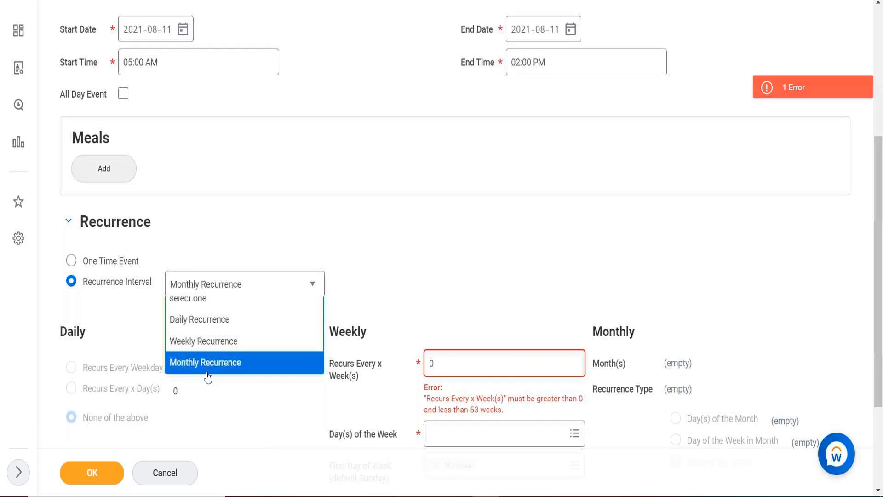
click(672, 363)
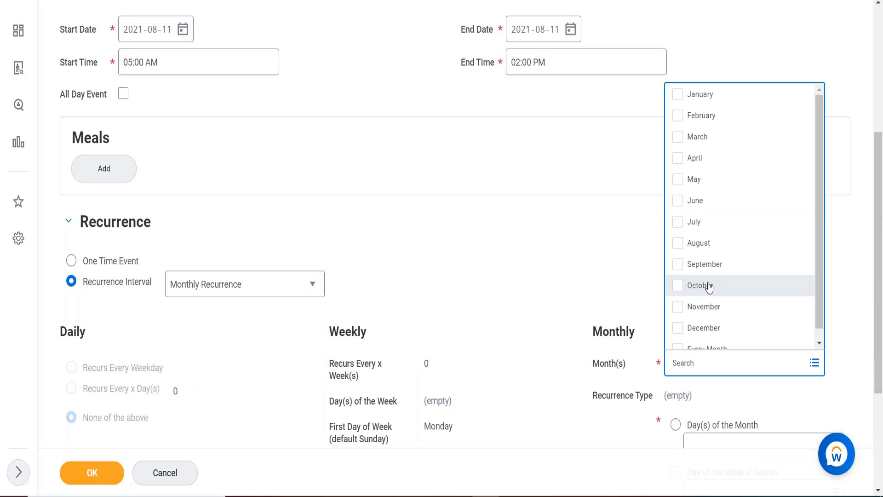
click(678, 222)
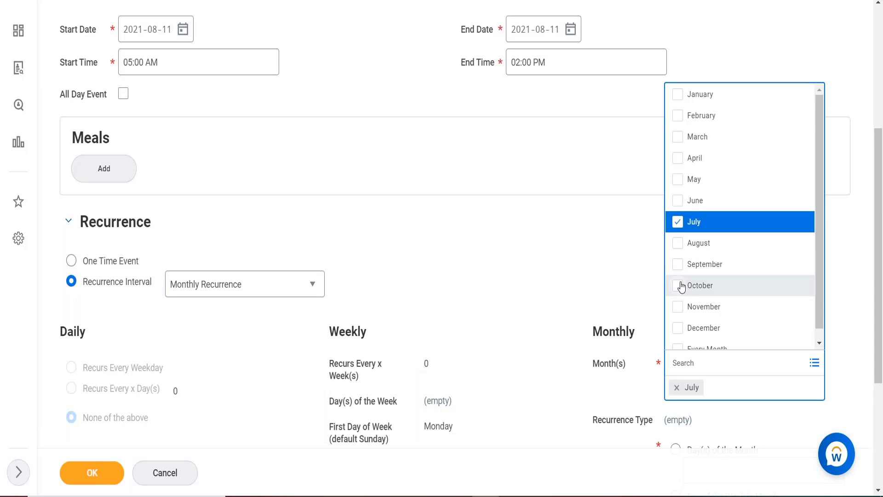
click(680, 327)
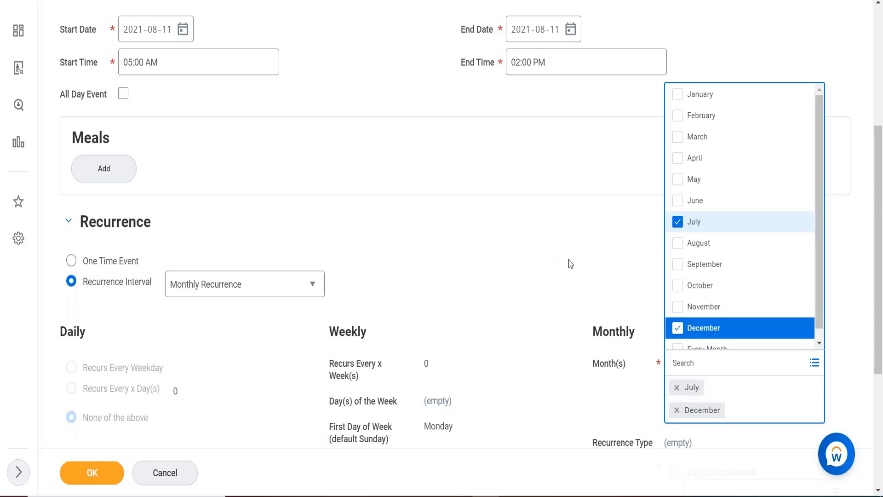
- Remove July and December from the recurrence months, and review the recurrence range and the event's start and end settings
scroll(573, 263, down, 2)
scroll(574, 264, down, 1)
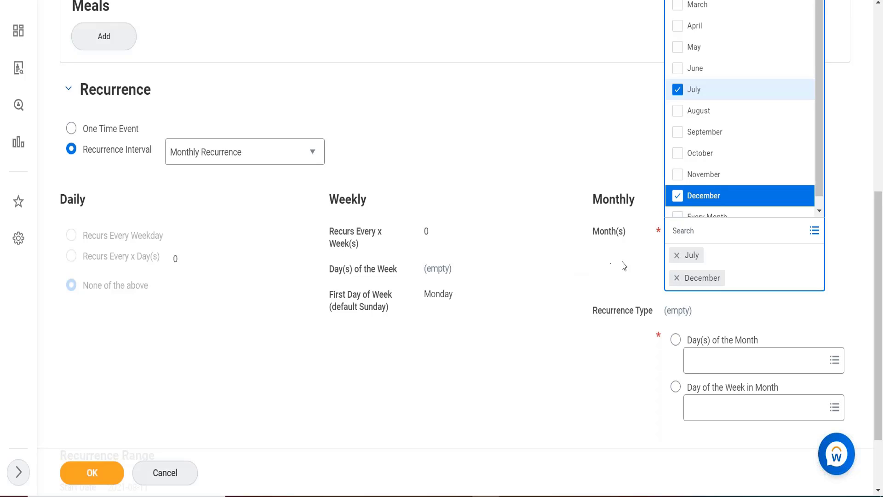
click(676, 255)
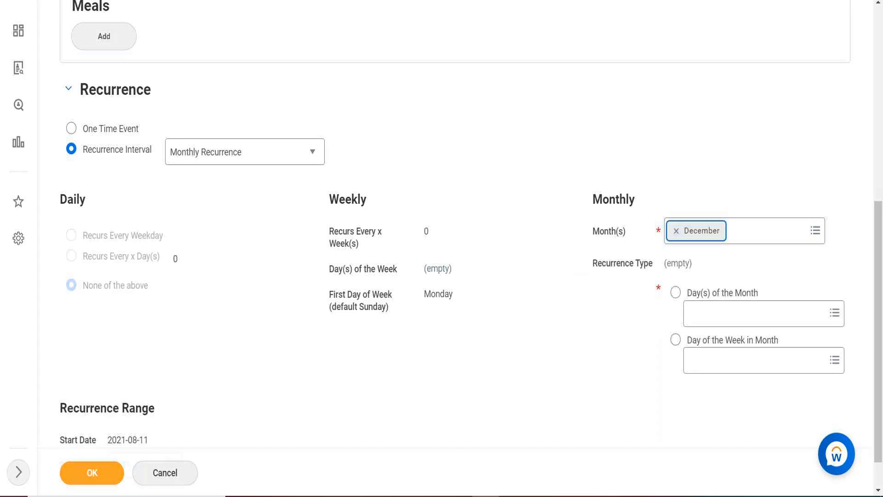
click(676, 230)
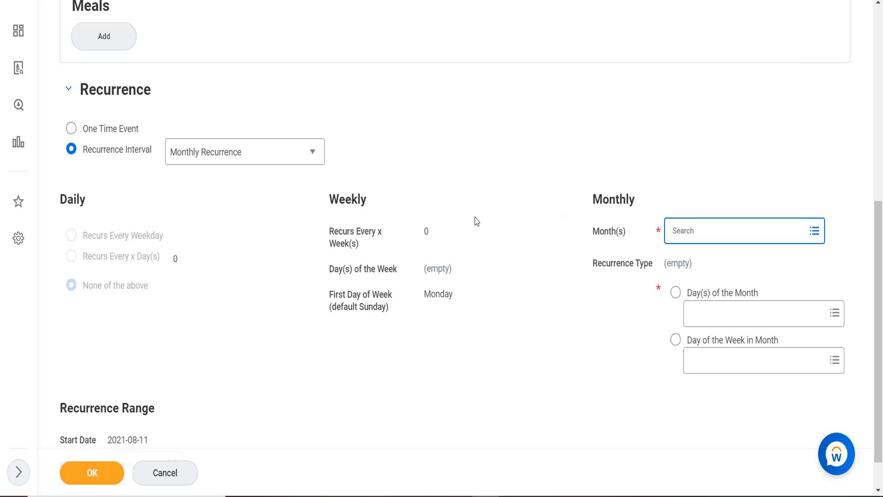
scroll(476, 221, down, 1)
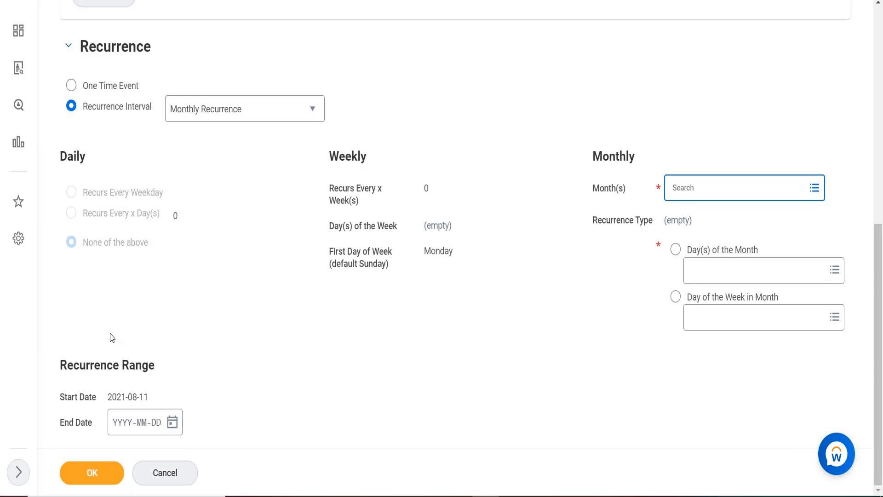
scroll(305, 405, up, 5)
scroll(306, 409, up, 1)
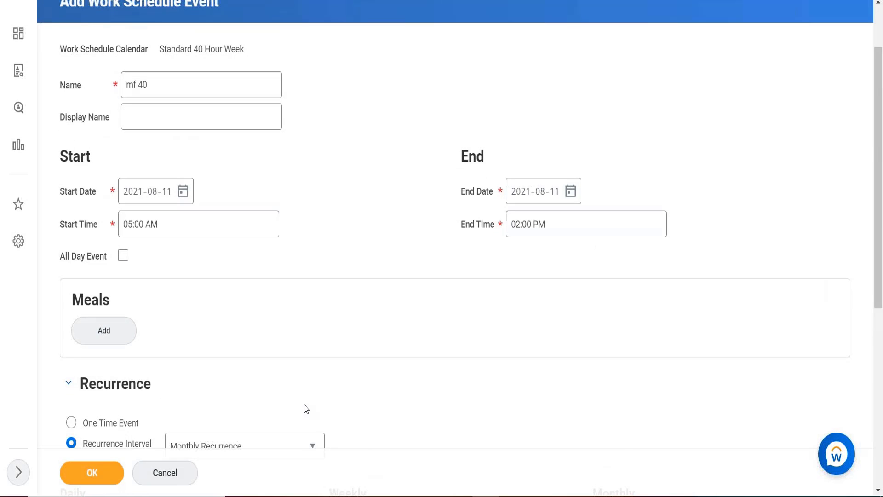
scroll(306, 408, down, 6)
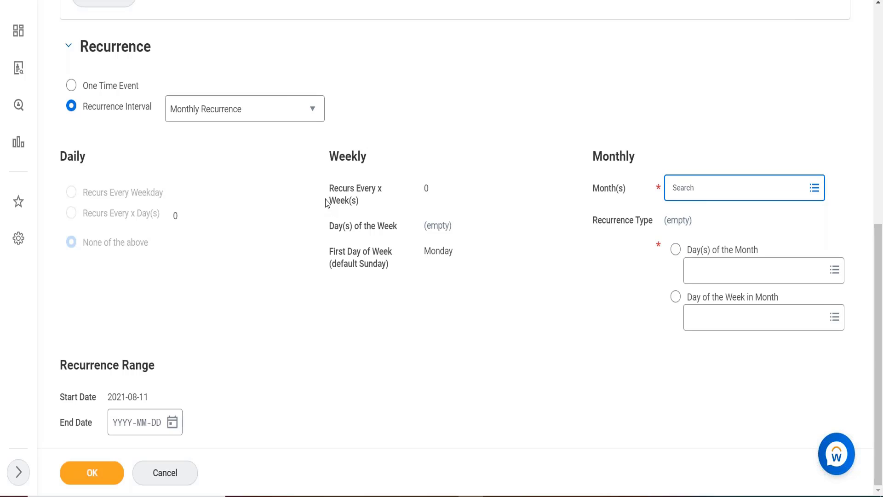
- Open the Day(s) of the Month choices for the monthly recurrence, and review the event's meal, start and end settings
click(689, 46)
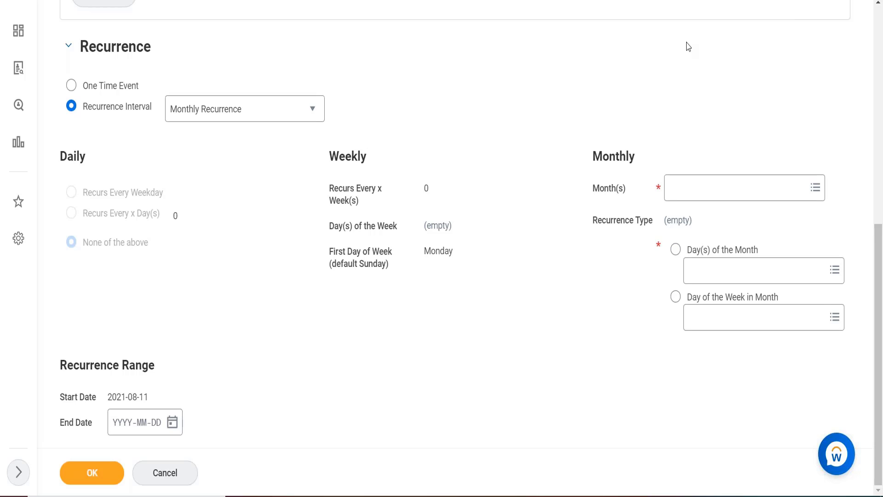
click(736, 270)
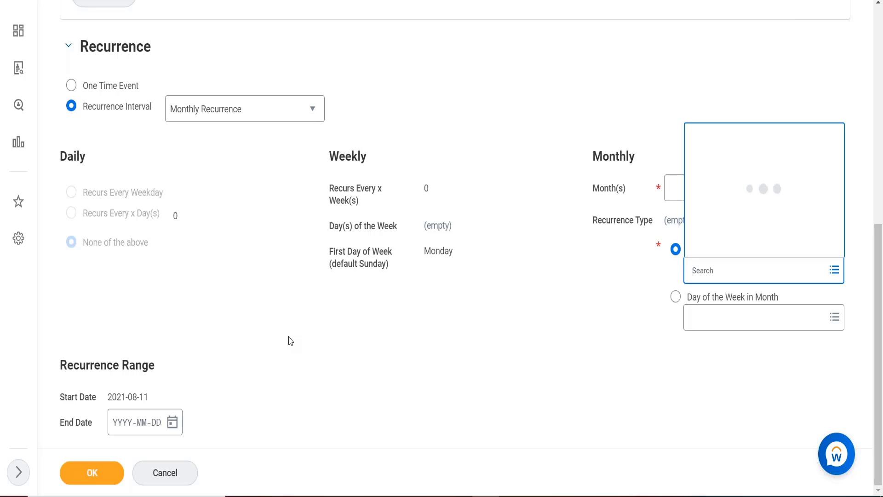
scroll(290, 341, up, 1)
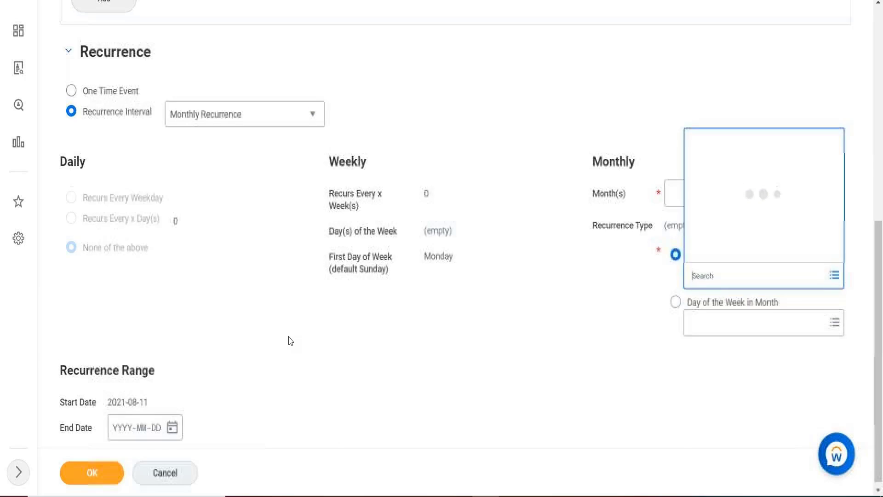
scroll(290, 340, up, 2)
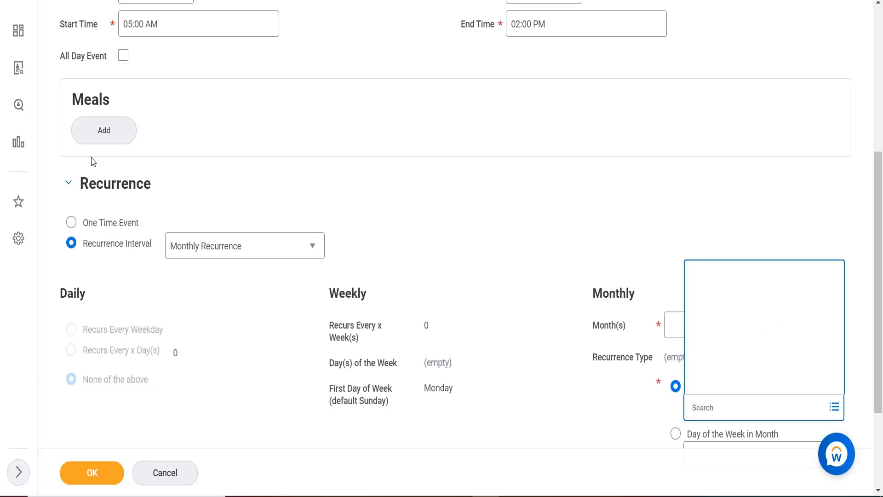
scroll(131, 164, up, 3)
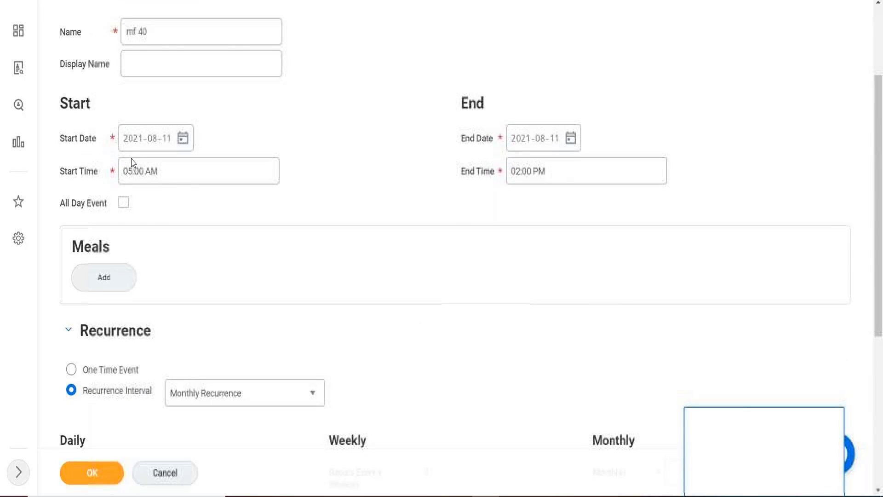
scroll(132, 163, up, 3)
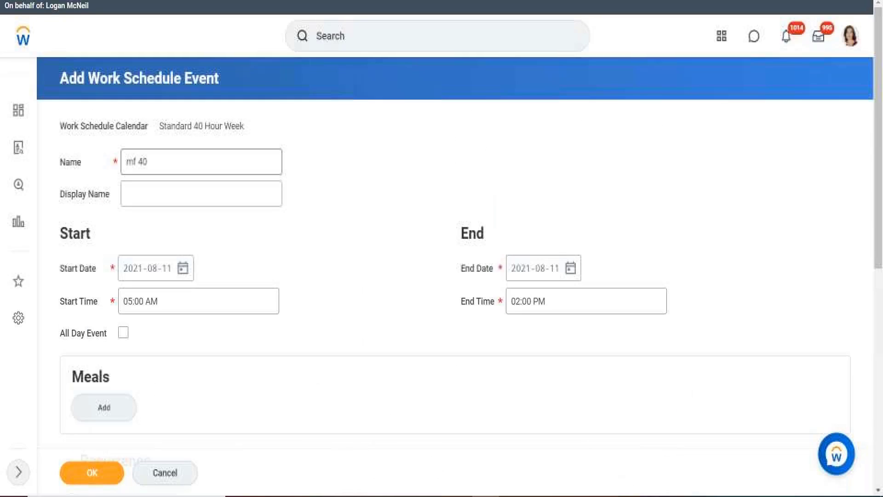
- Try to search for "view holiday calendar" from the unsaved work schedule event
click(366, 41)
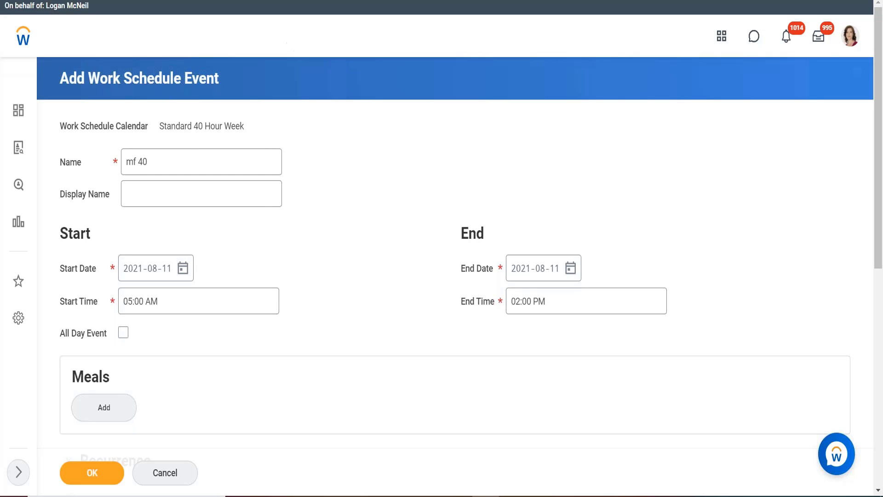
text(view)
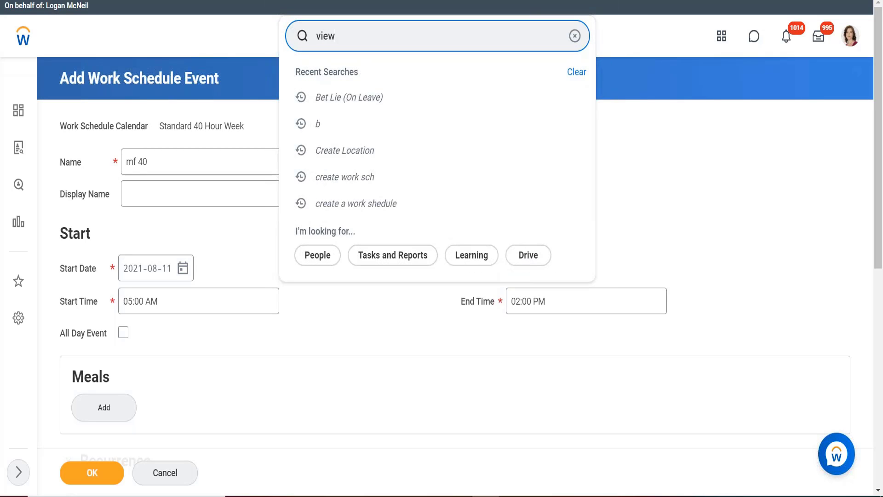
text( a)
key(BackSpace)
text(holiday calendar)
key(Return)
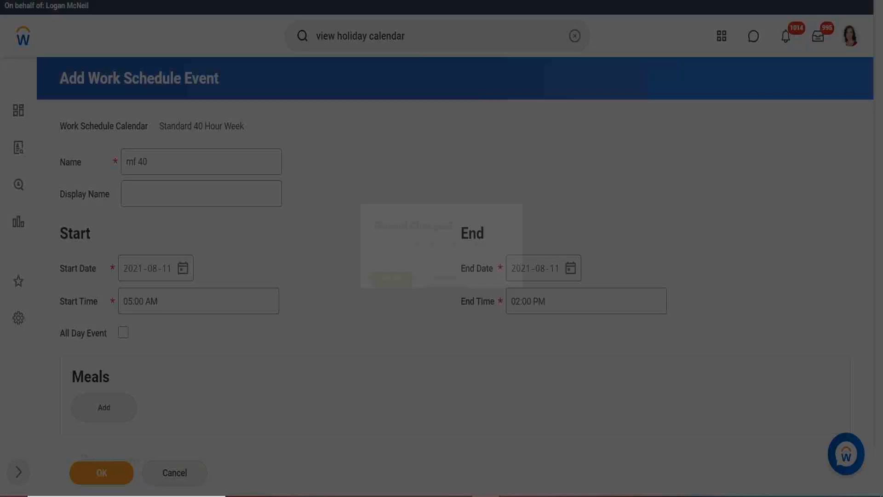
click(392, 285)
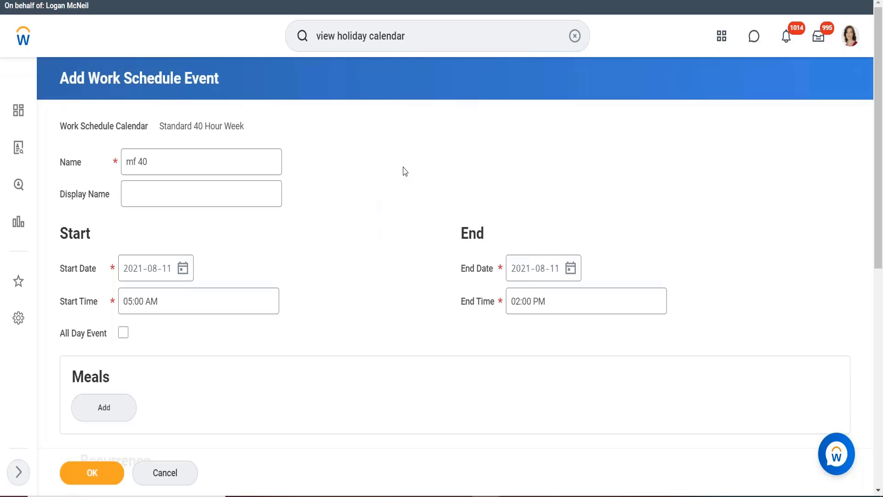
click(418, 43)
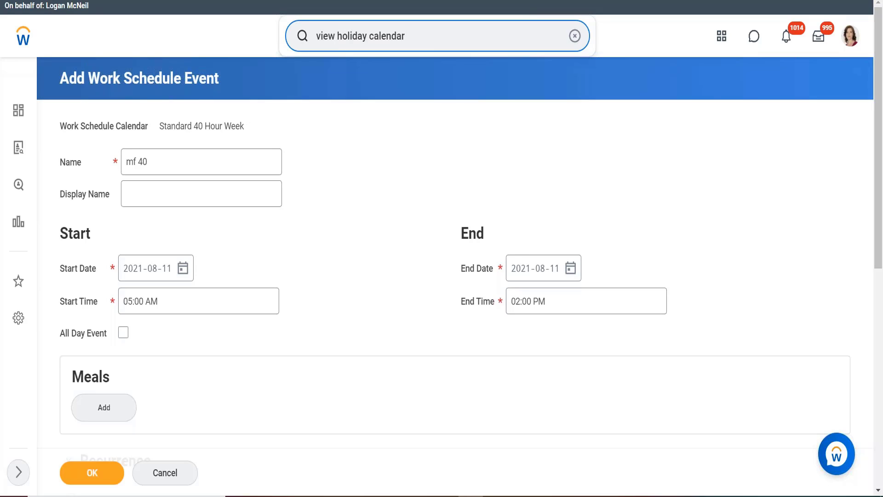
key(Return)
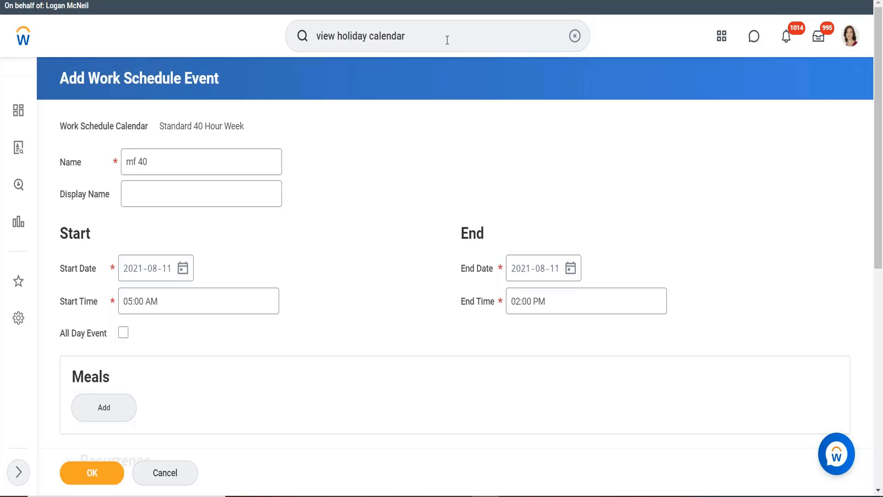
triple_click(428, 36)
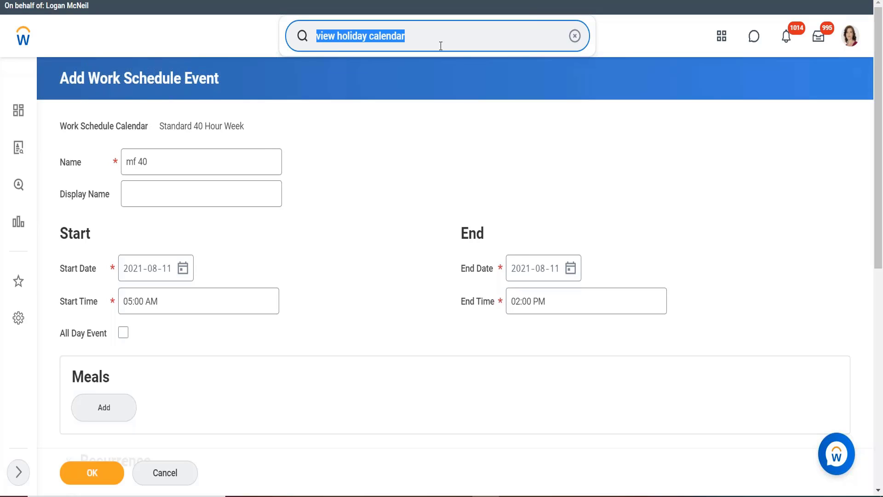
key(Return)
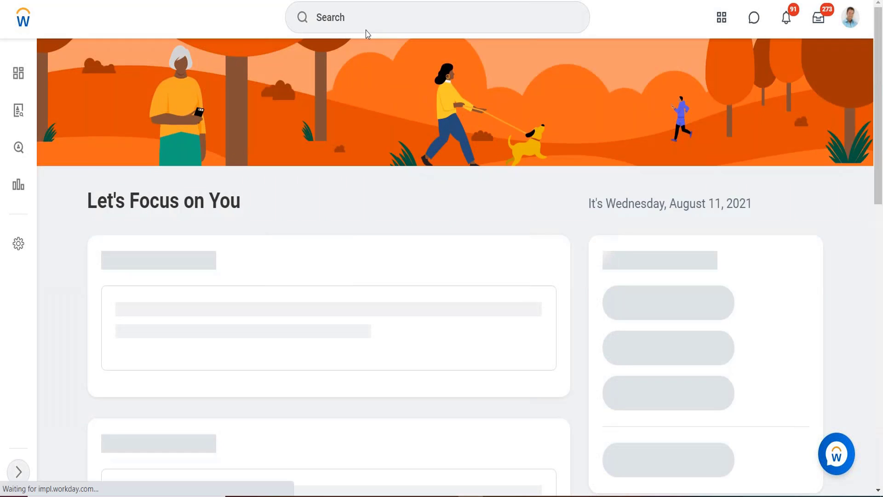
- Search for "view holiday" from the home page and open the View Holiday Calendar report
click(351, 23)
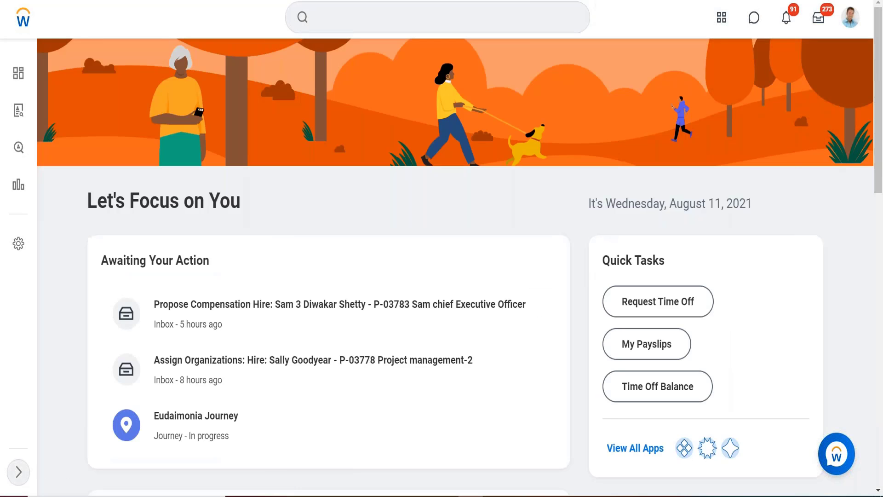
click(352, 22)
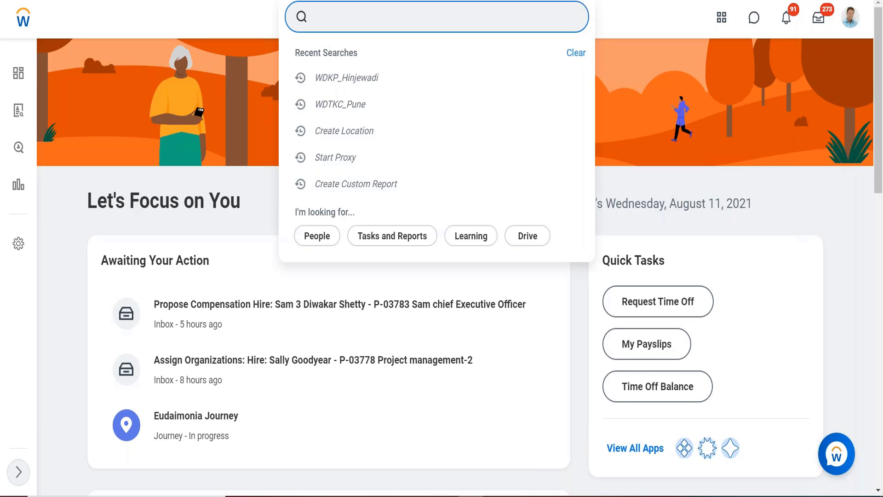
text(view holi)
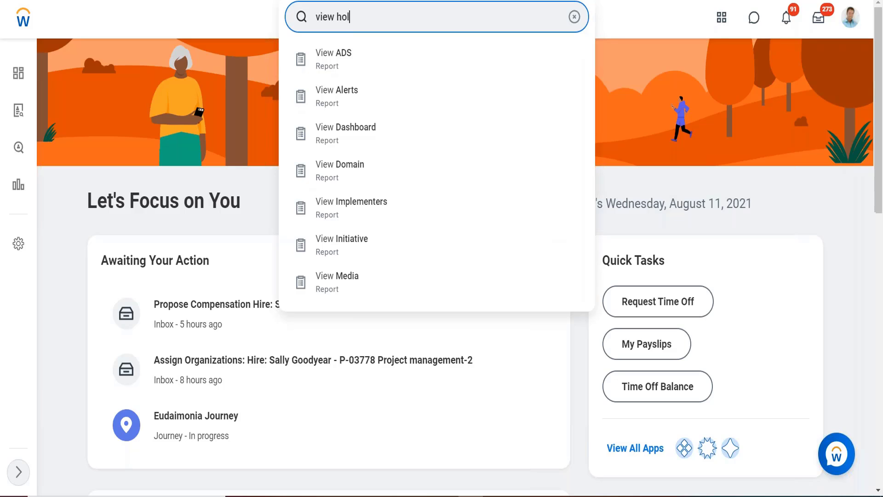
text(day)
key(Return)
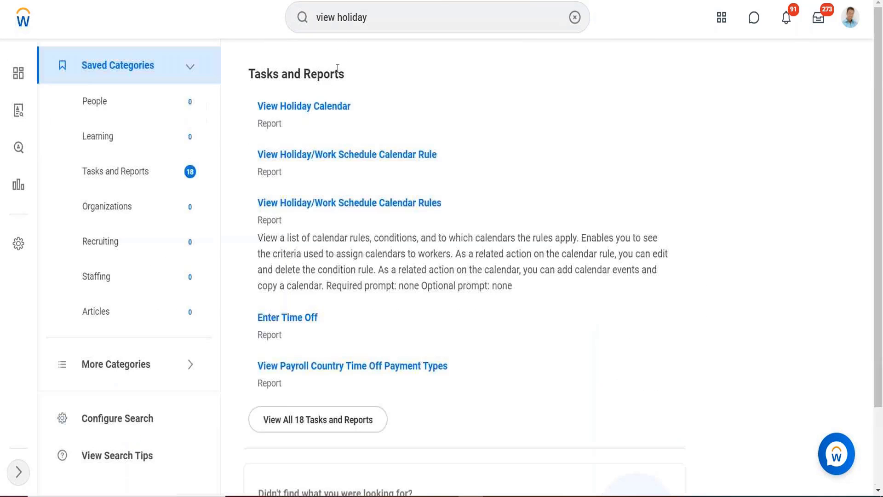
click(322, 110)
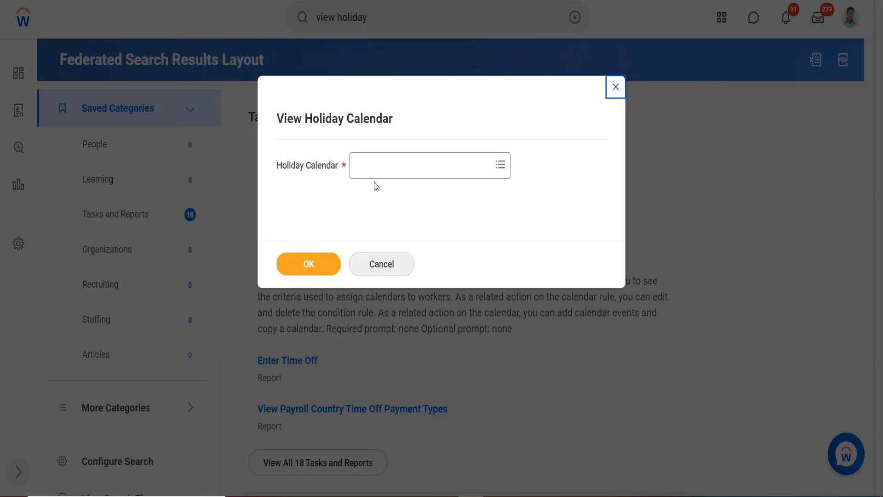
- View the Holidays for the United States of America calendar, chosen from all holiday calendars, and look over its event list
click(381, 179)
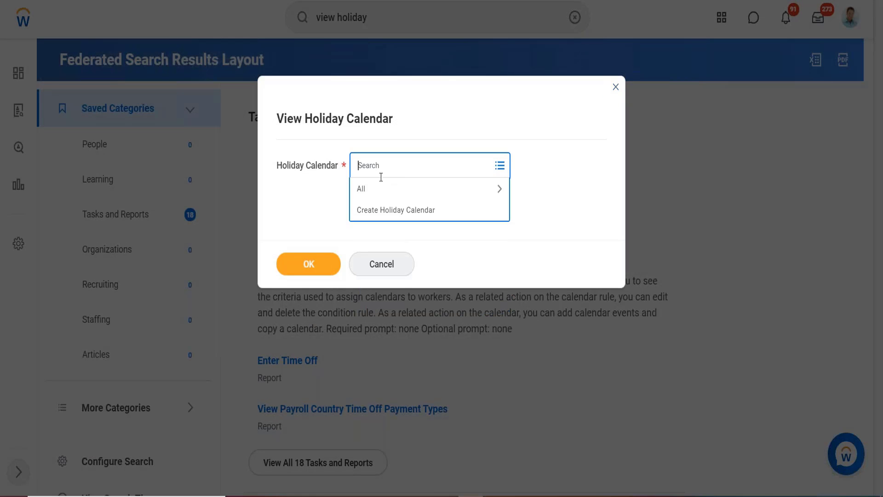
click(378, 191)
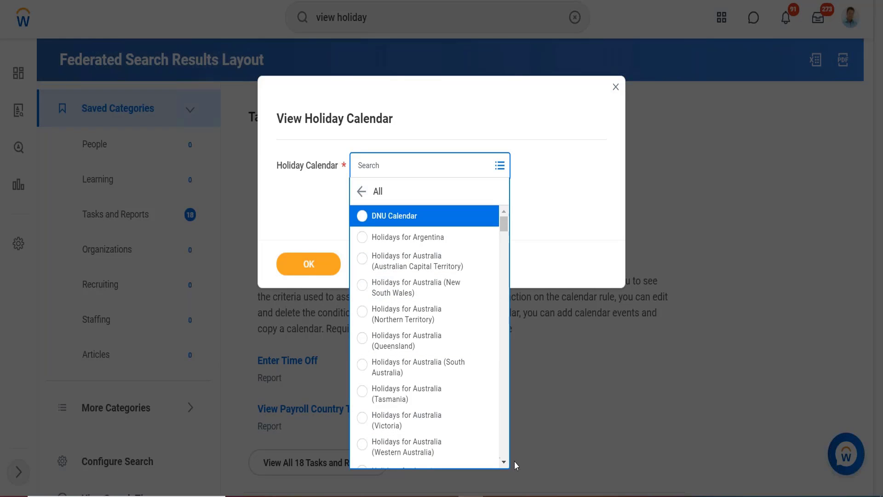
scroll(505, 460, down, 10)
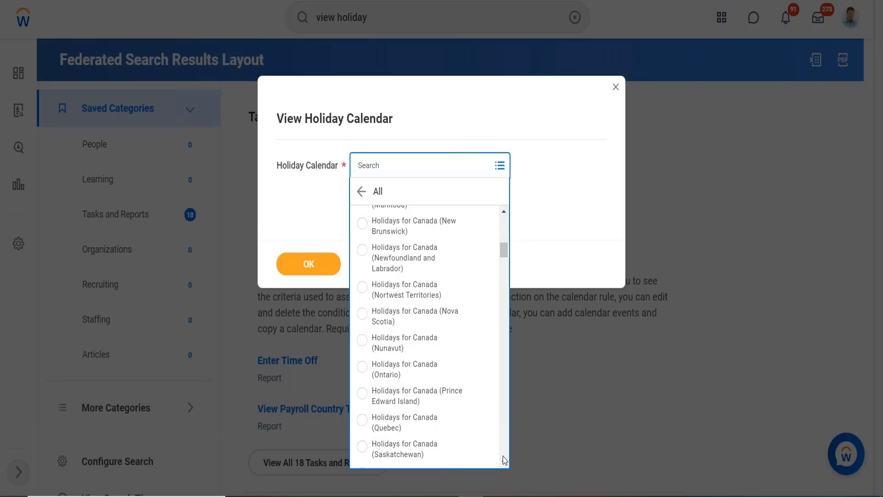
scroll(505, 460, down, 15)
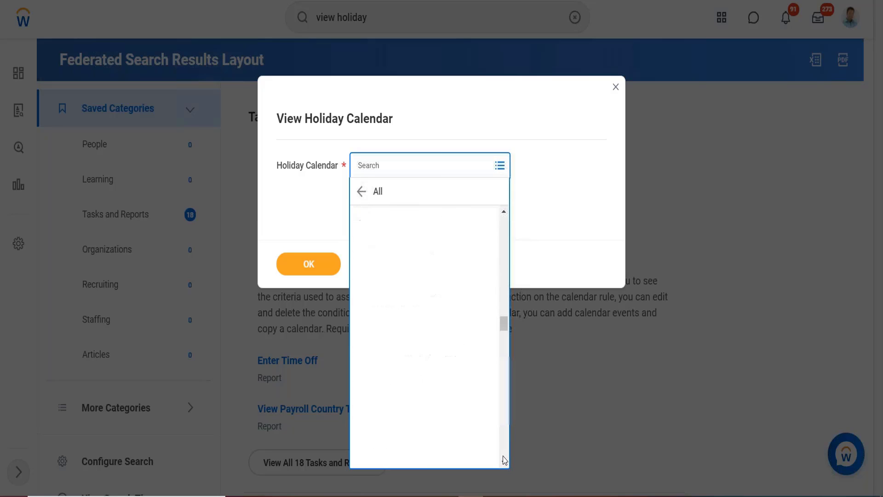
scroll(504, 460, down, 10)
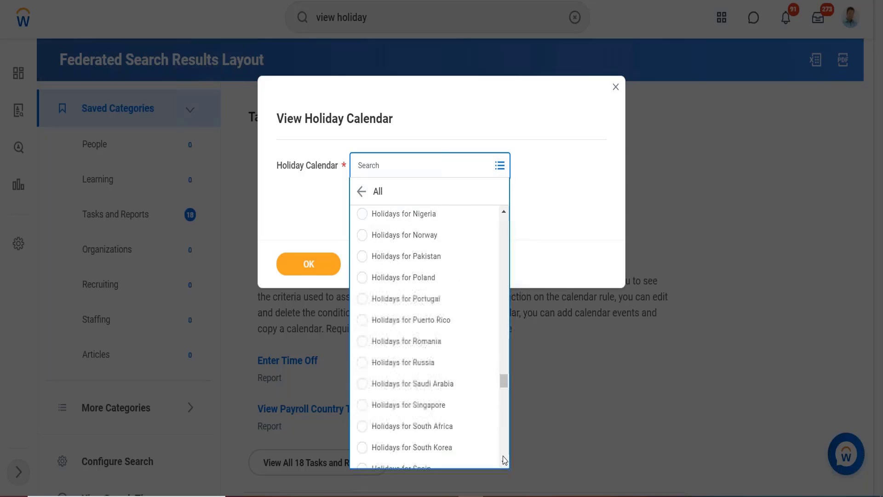
scroll(505, 460, down, 10)
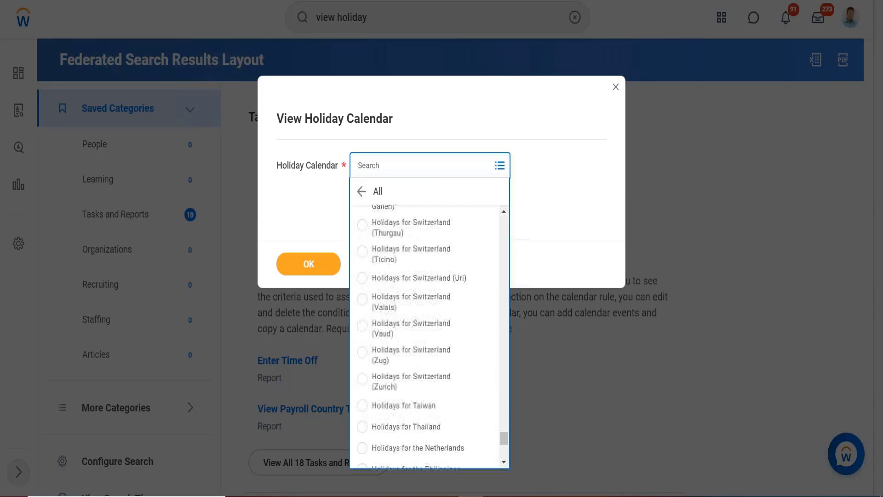
scroll(430, 338, down, 5)
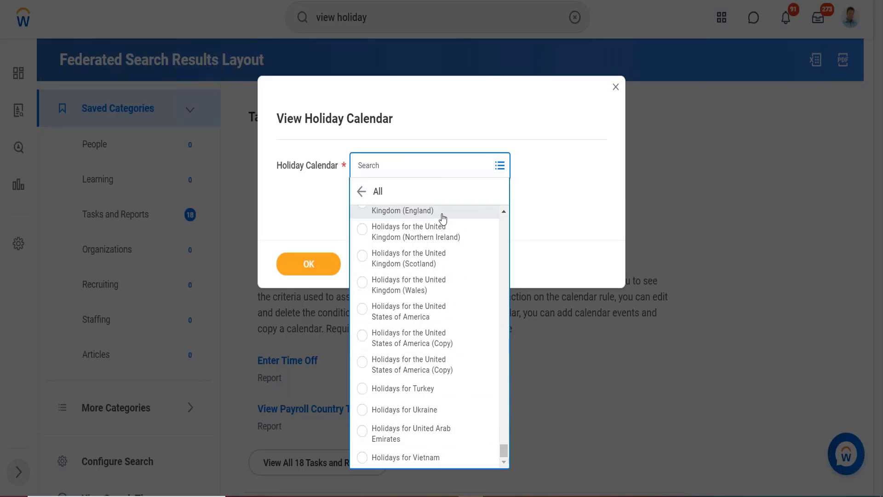
click(397, 315)
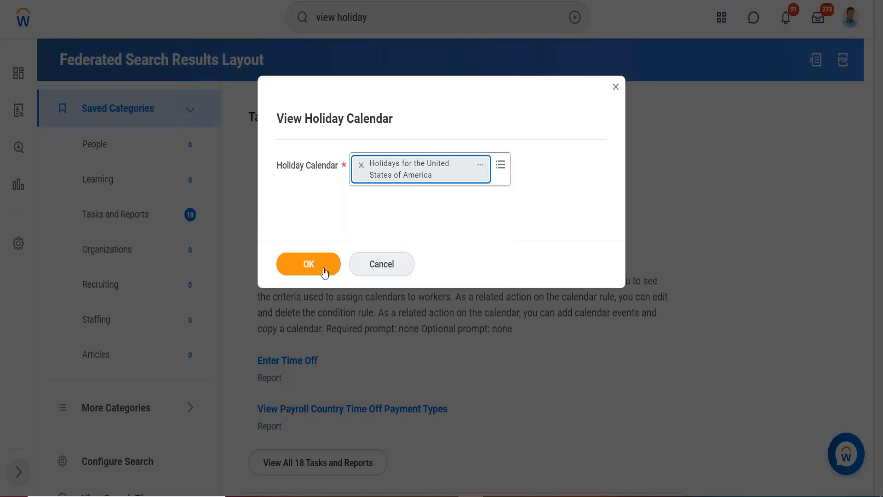
click(307, 264)
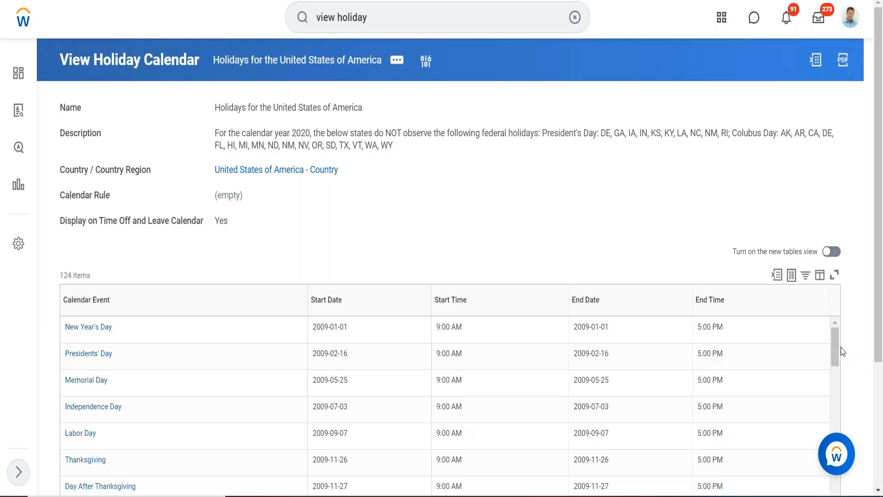
mouse_move(834, 351)
mouse_down()
mouse_move(833, 361)
mouse_move(832, 344)
mouse_up()
- Start a new calendar event in the Holidays for the United States of America calendar and name it "Teest"
click(397, 61)
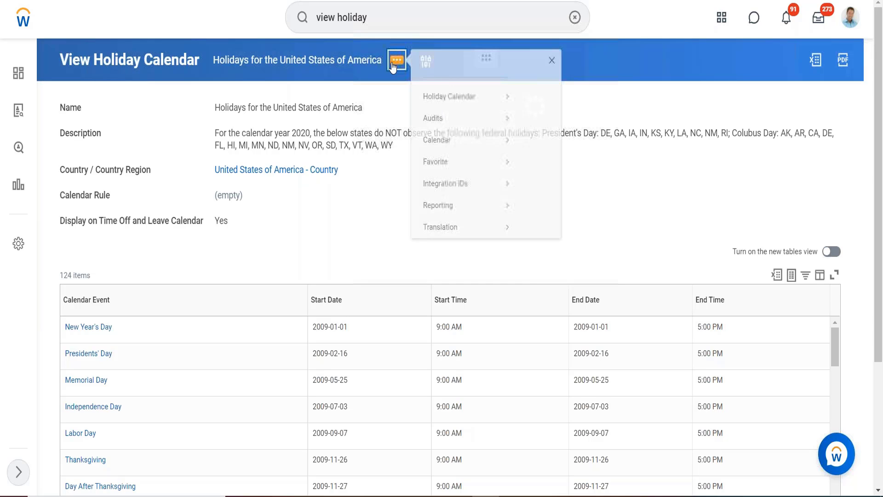
mouse_move(445, 158)
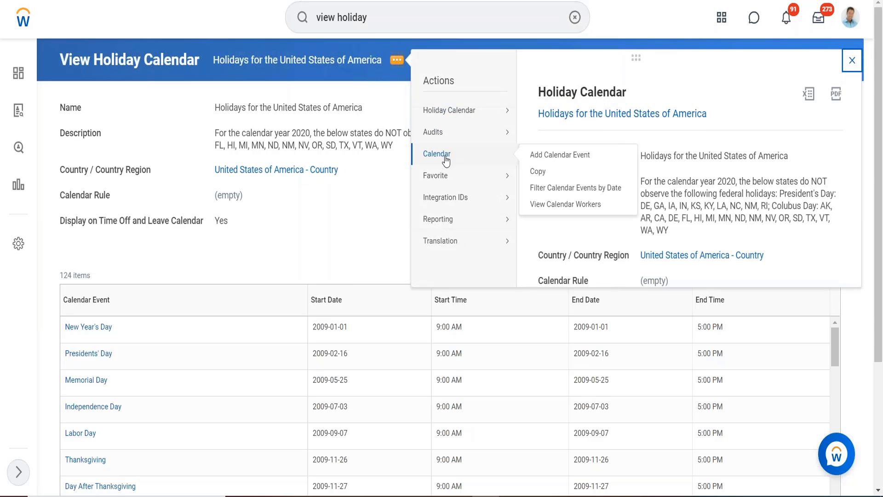
click(545, 159)
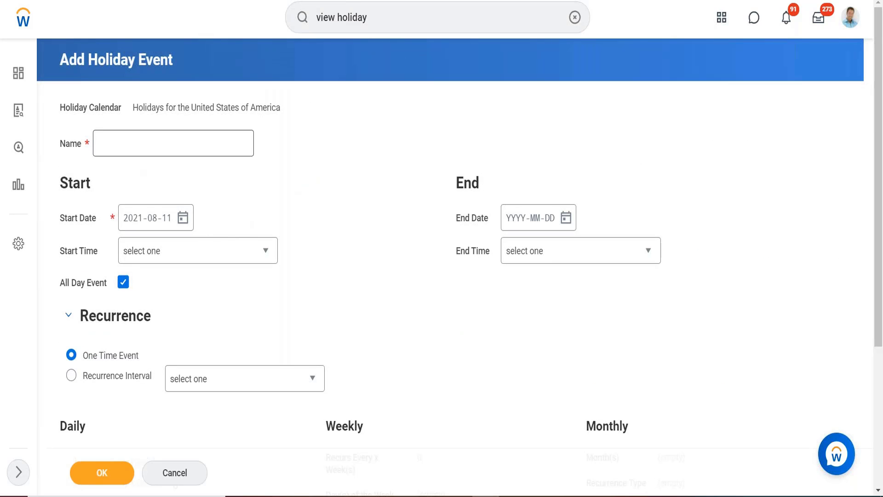
click(134, 146)
text(Teest)
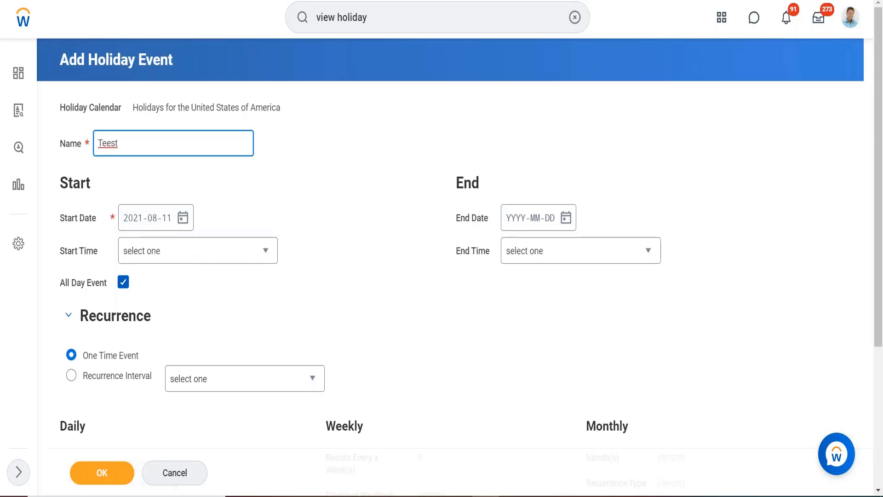
- Save the holiday event with All Day Event enabled, and open the holiday calendar it belongs to
click(122, 282)
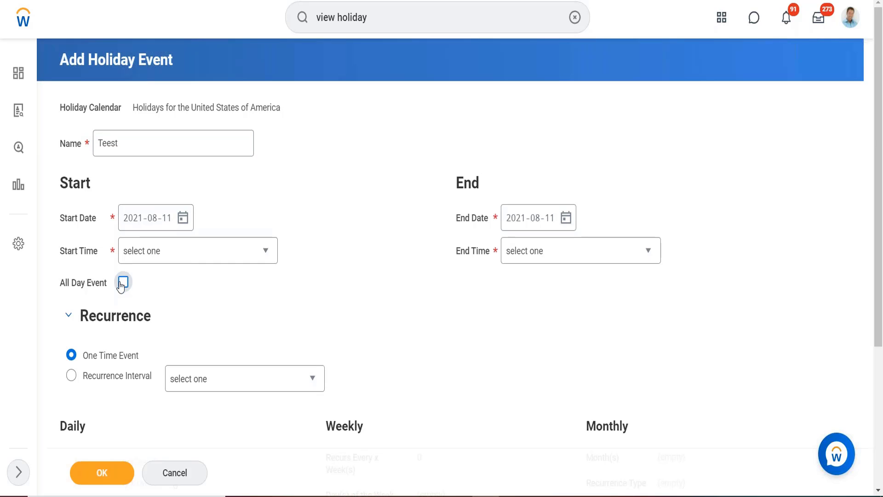
click(122, 283)
click(100, 479)
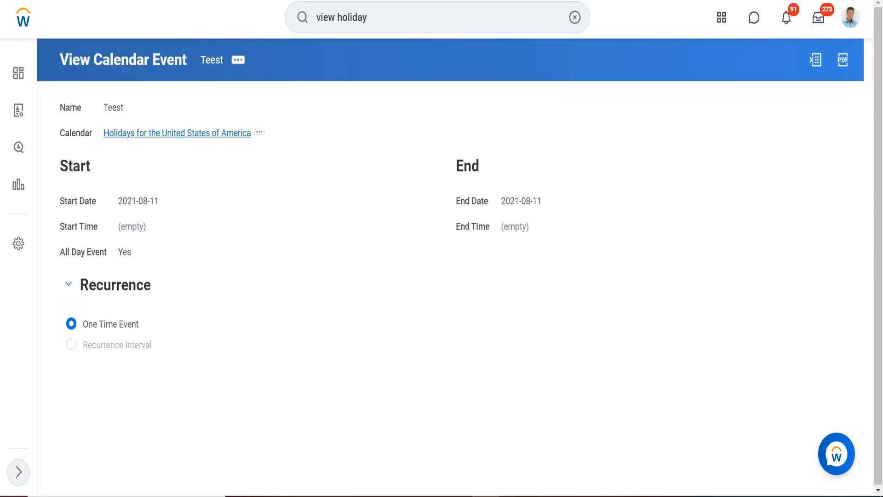
click(179, 134)
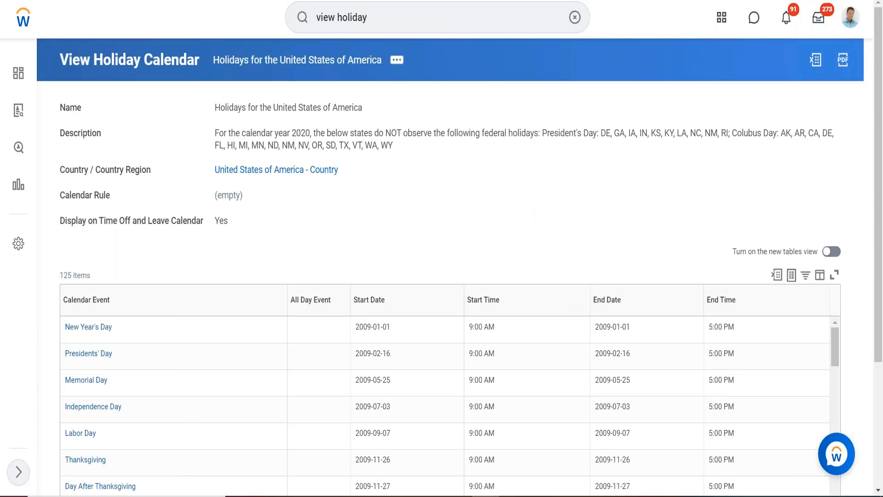
- Filter the holiday calendar's event list to Calendar Event is "Test Holiday", finding the value by searching for "test"
scroll(267, 211, down, 2)
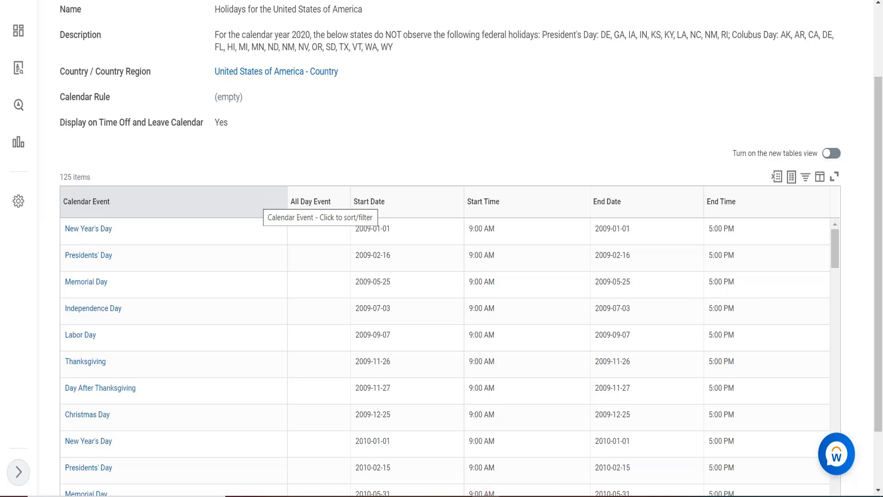
click(150, 202)
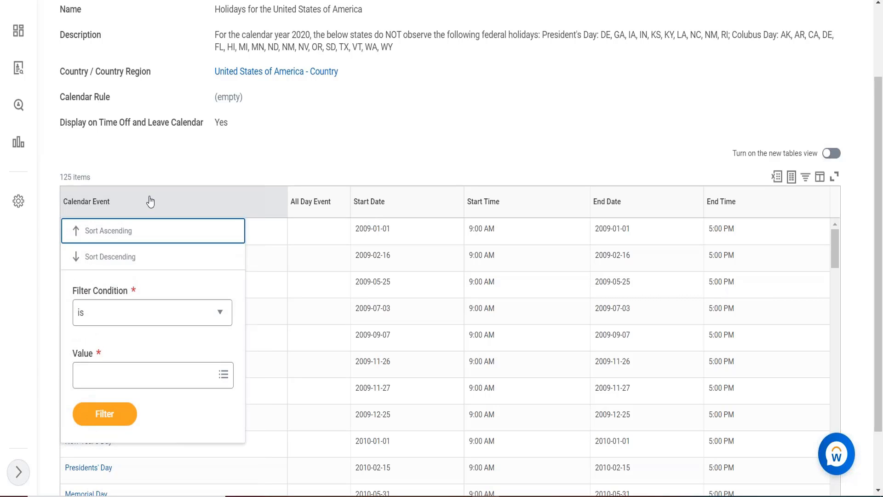
click(134, 370)
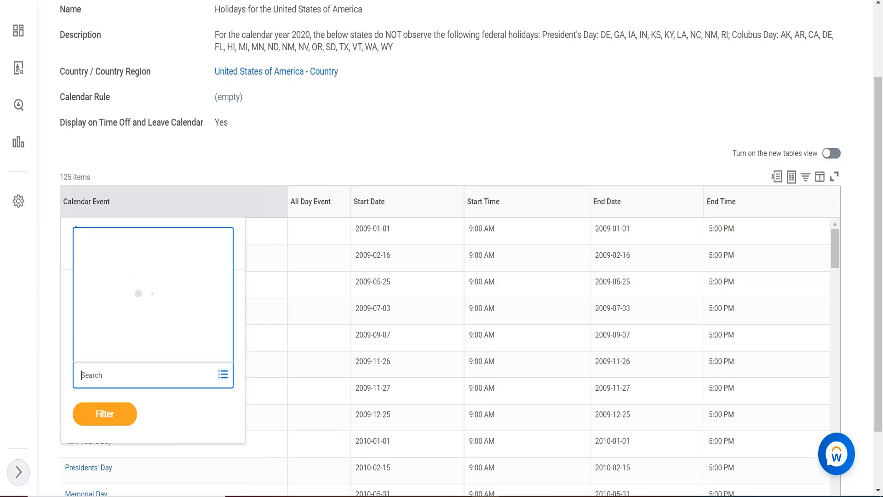
text(te)
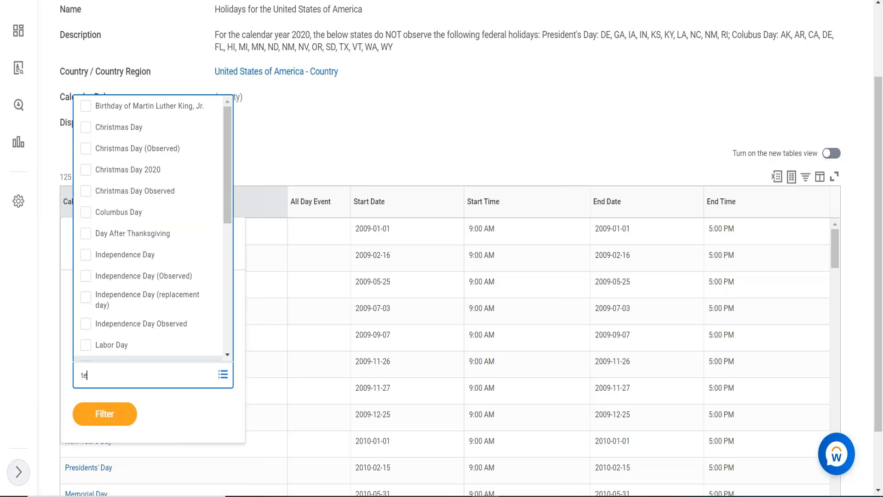
text(st)
key(Return)
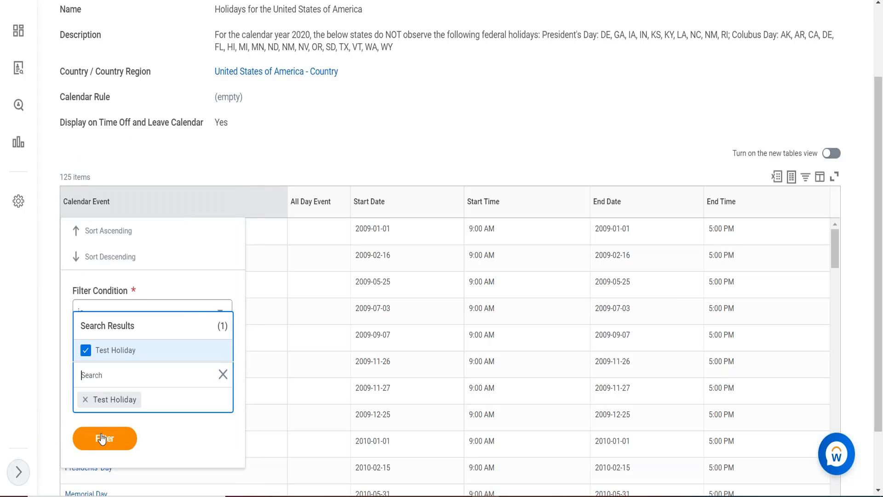
click(105, 414)
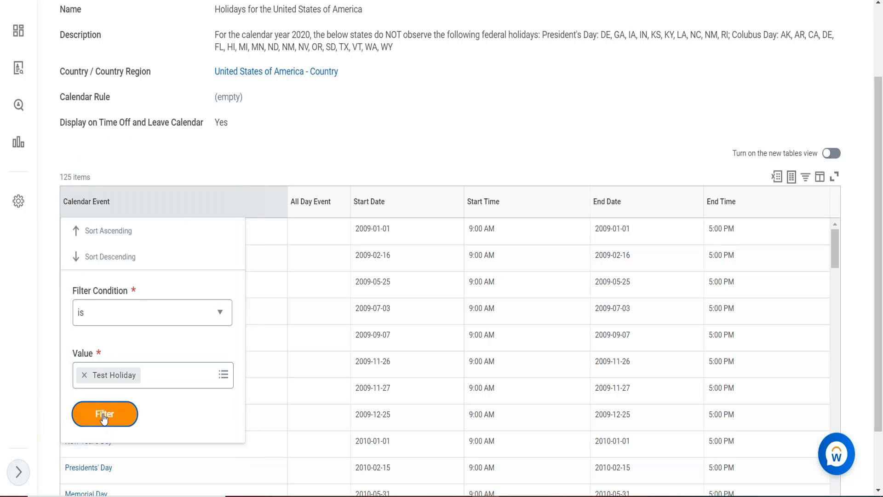